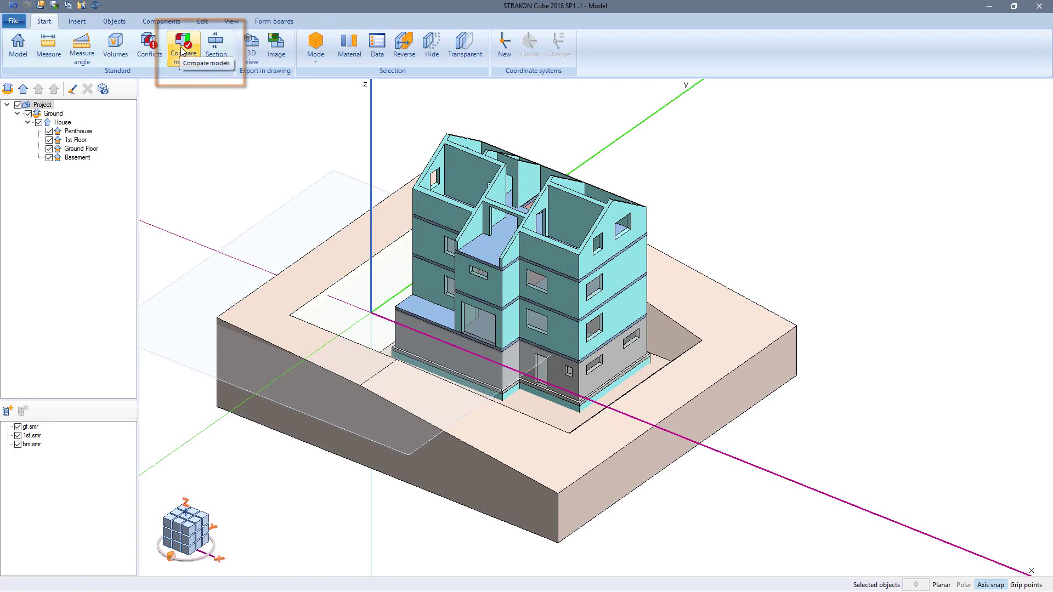
- Compare the current model with EFH_INDEX B.ifc, accepting the listed IFC material assignments
left_click(181, 50)
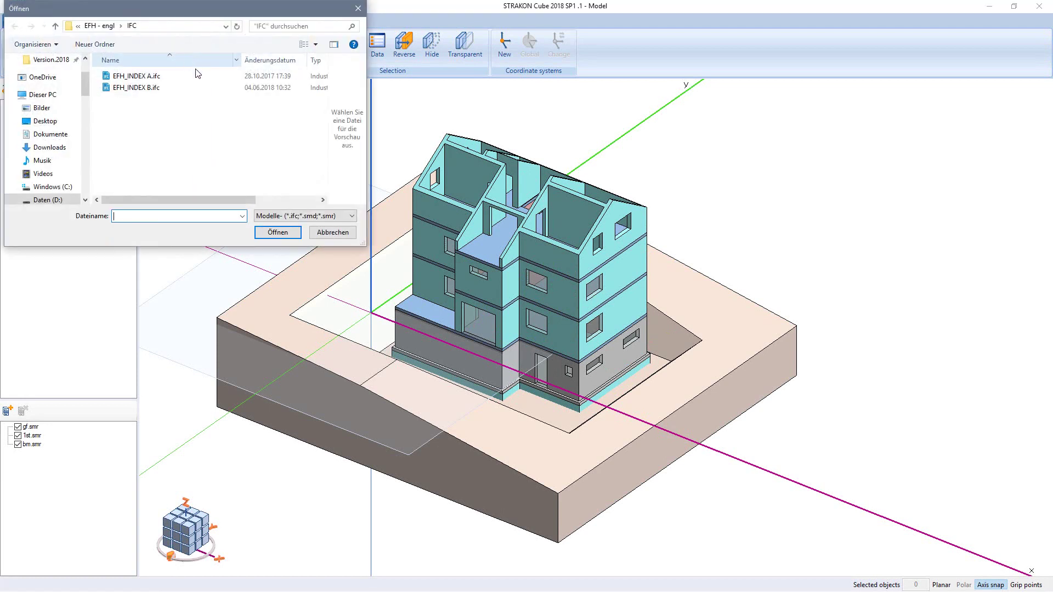
left_click(187, 90)
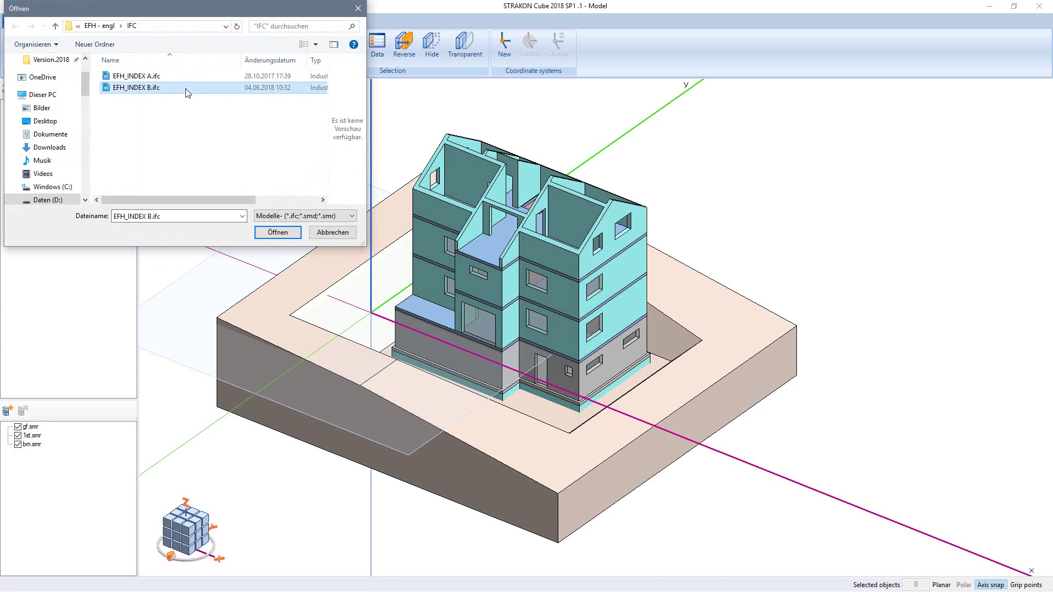
left_click(287, 234)
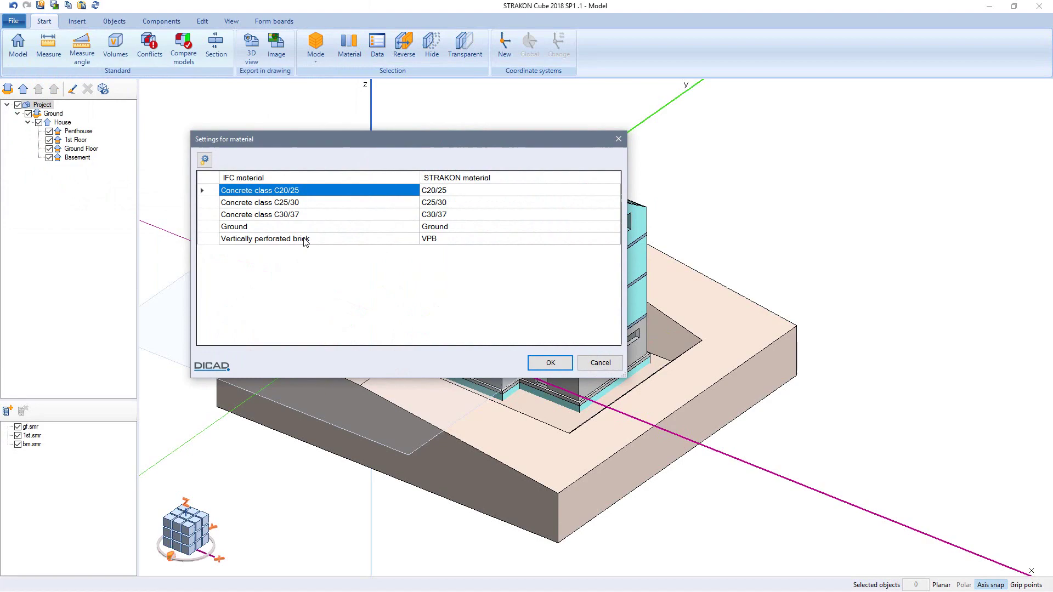
left_click(548, 363)
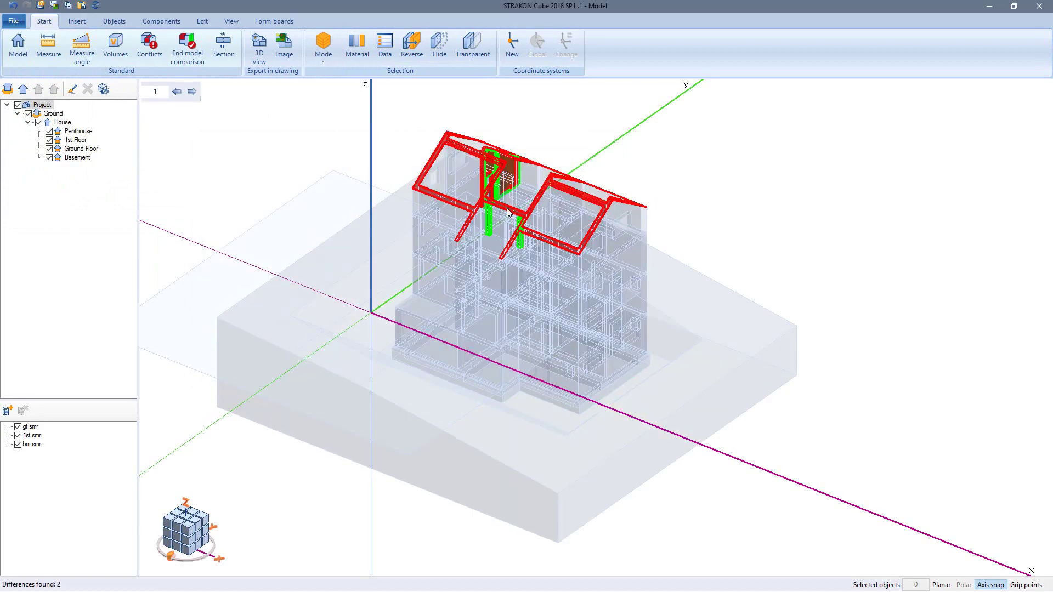
- Measure the width of the two green difference areas beside the front penthouse wall opening
middle_click_drag(506, 204, 537, 213)
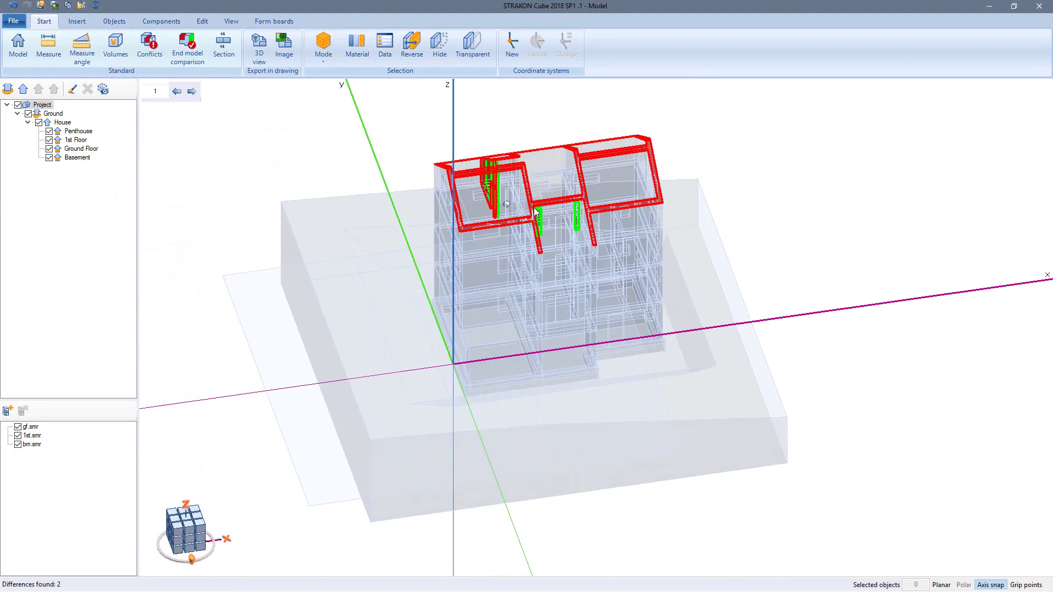
scroll(573, 198, "up", 4)
scroll(573, 198, "up", 3)
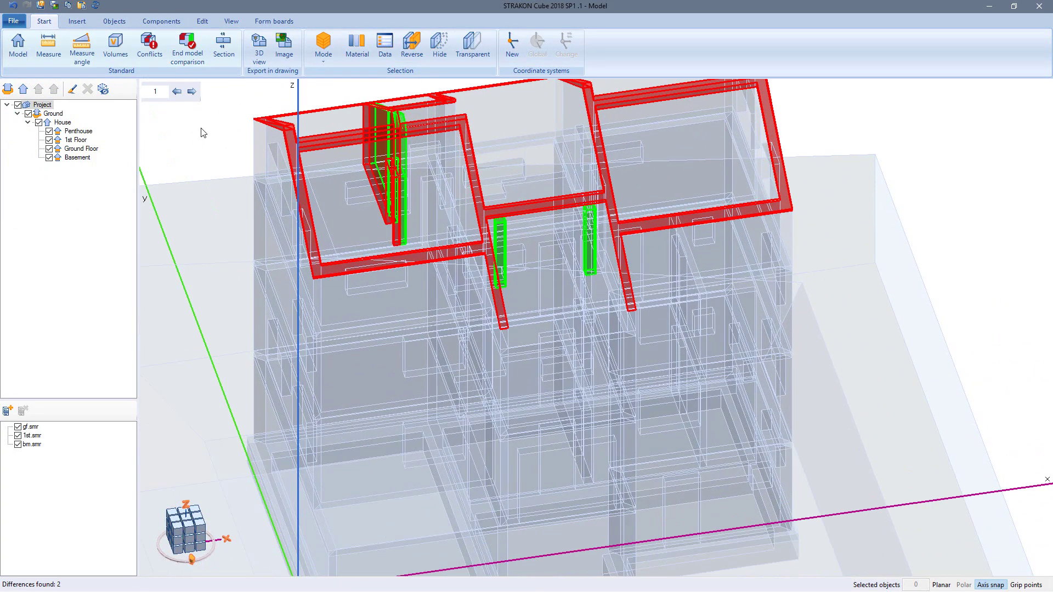
left_click(57, 51)
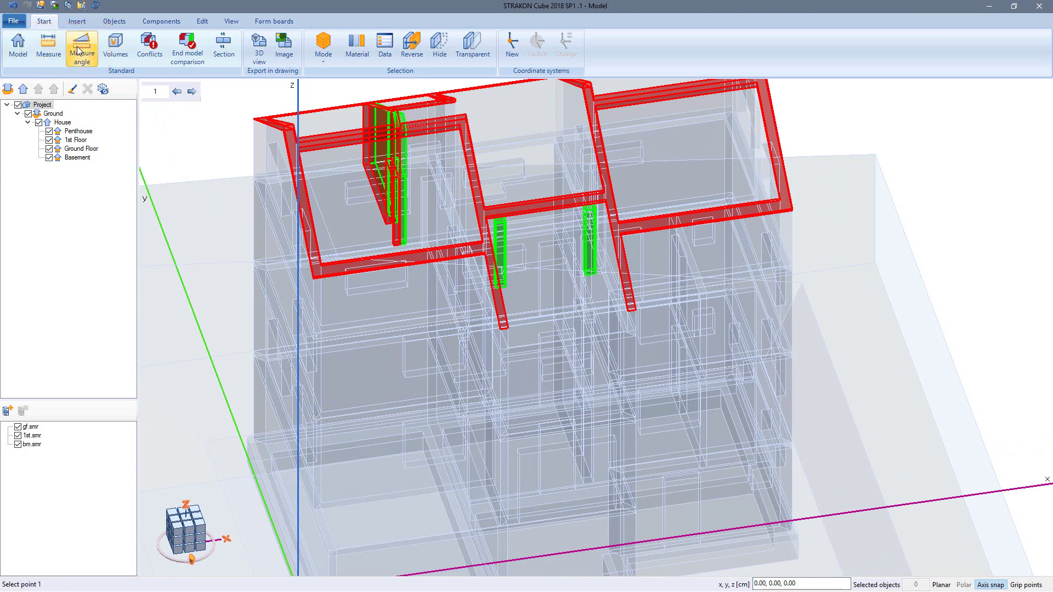
left_click(586, 275)
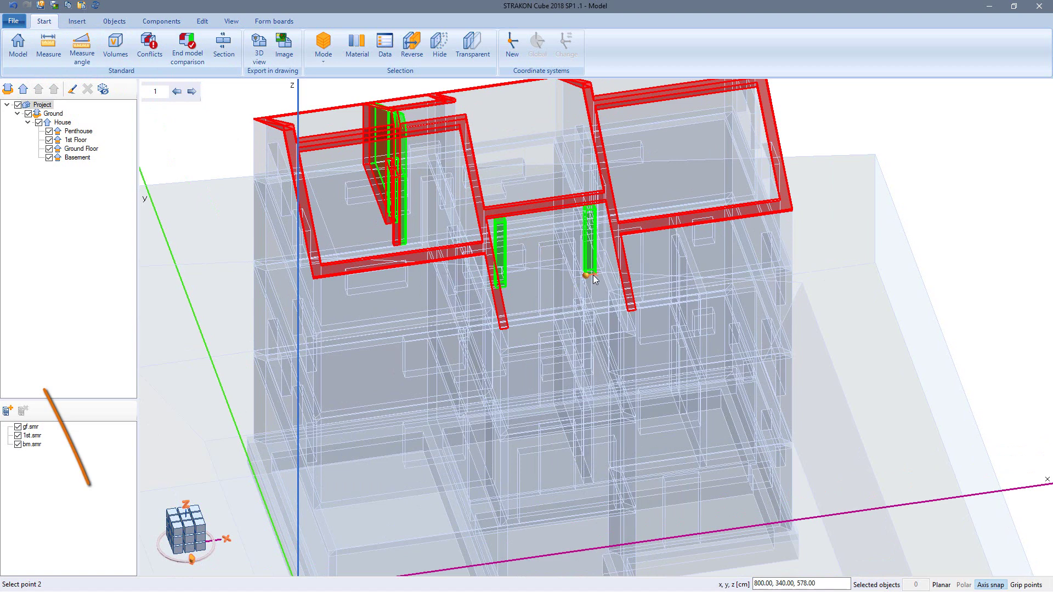
left_click(595, 276)
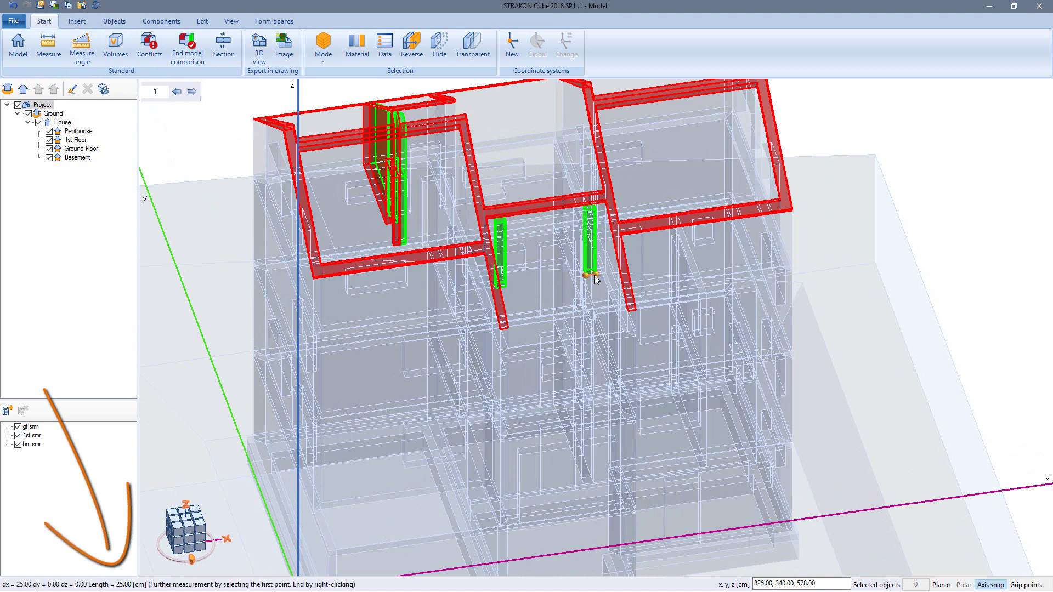
left_click(505, 287)
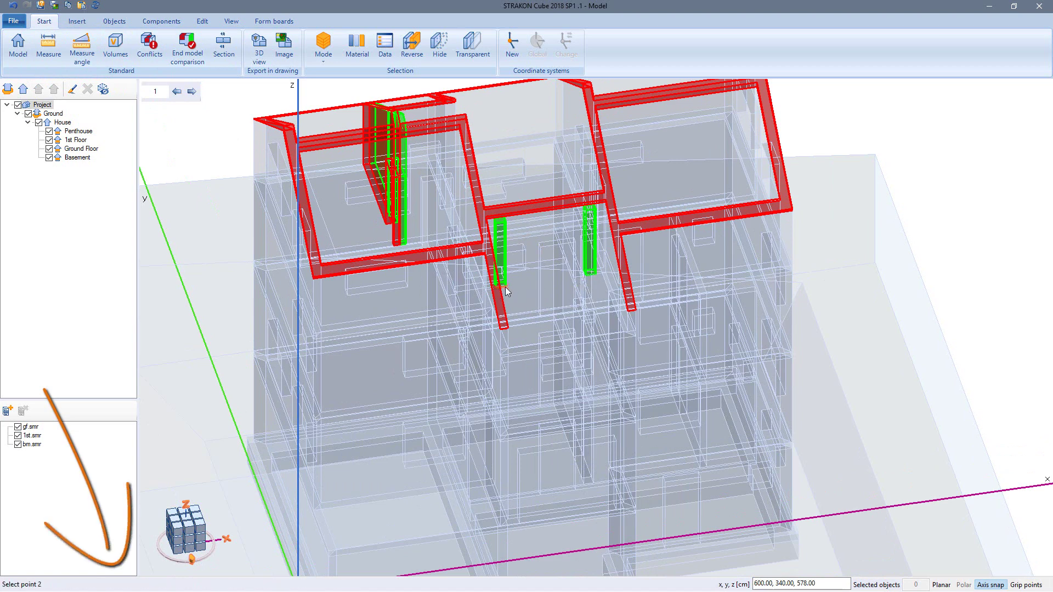
left_click(505, 287)
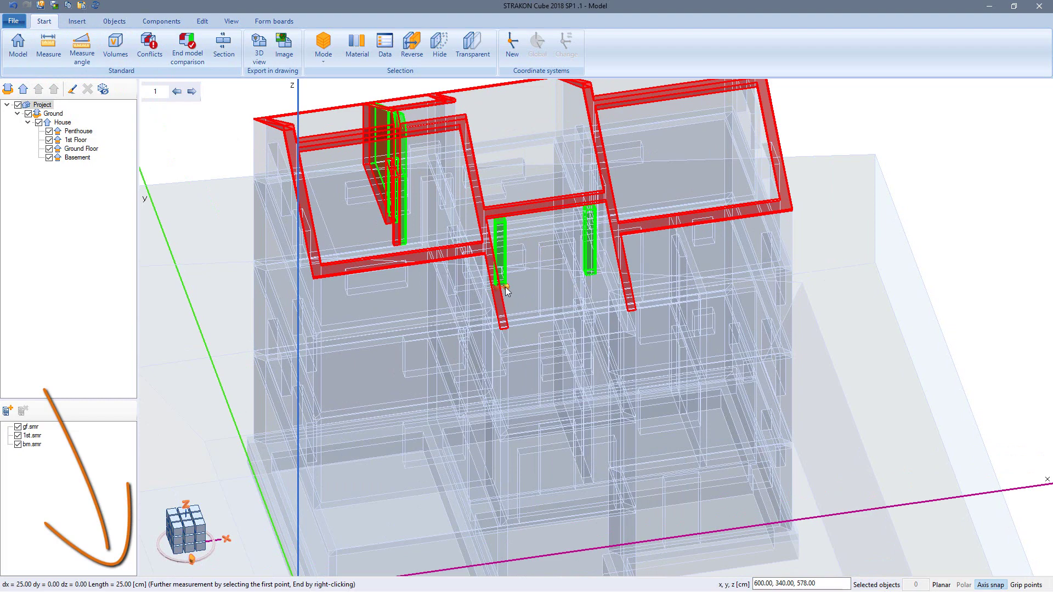
right_click(534, 276)
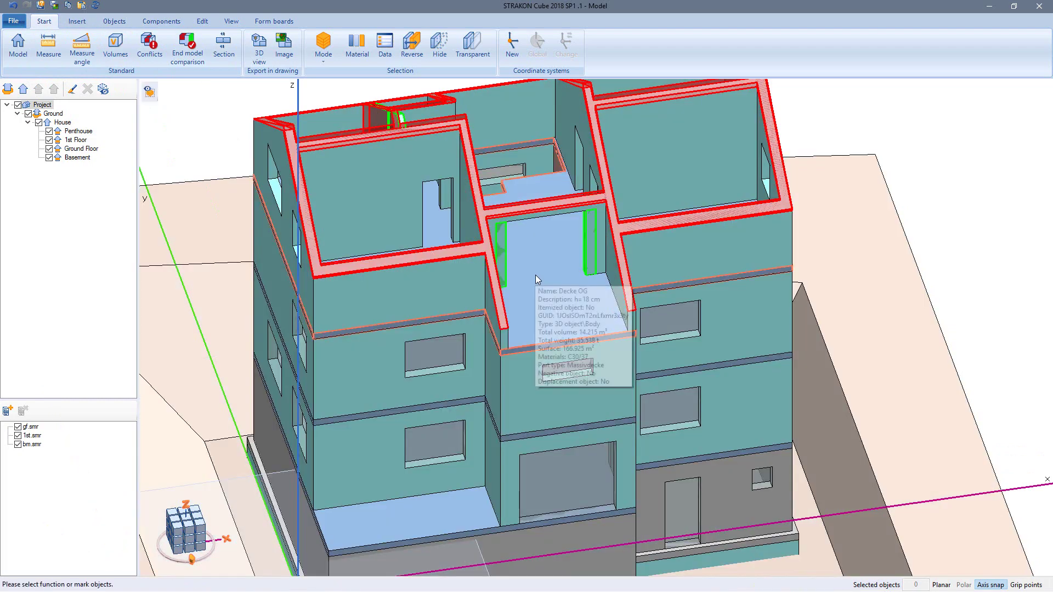
- Extrude the side faces of the front penthouse opening by 25 cm to widen it through the green difference areas
middle_click_drag(535, 275, 545, 274)
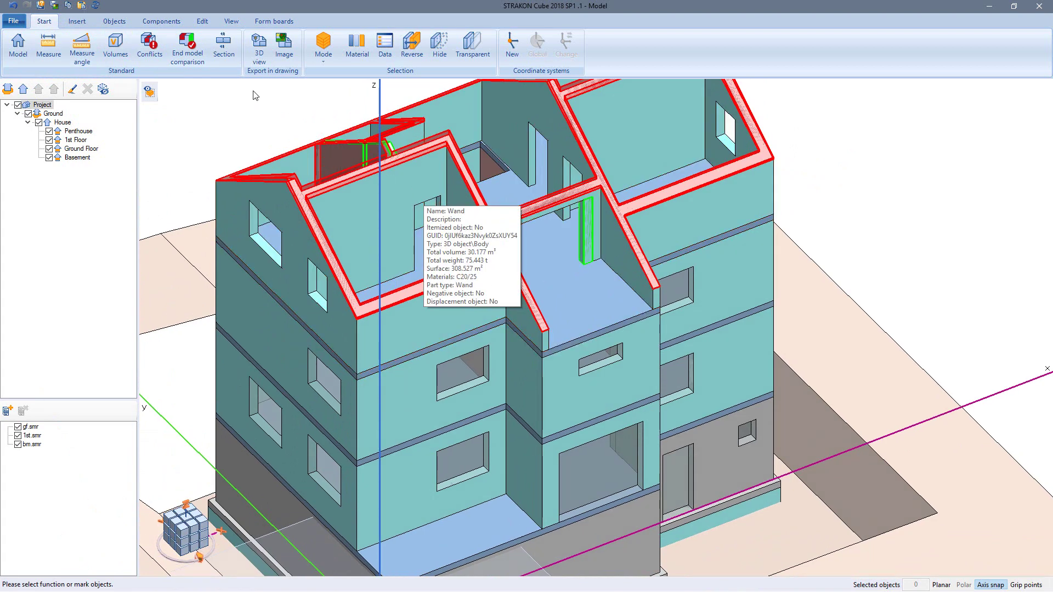
left_click(204, 22)
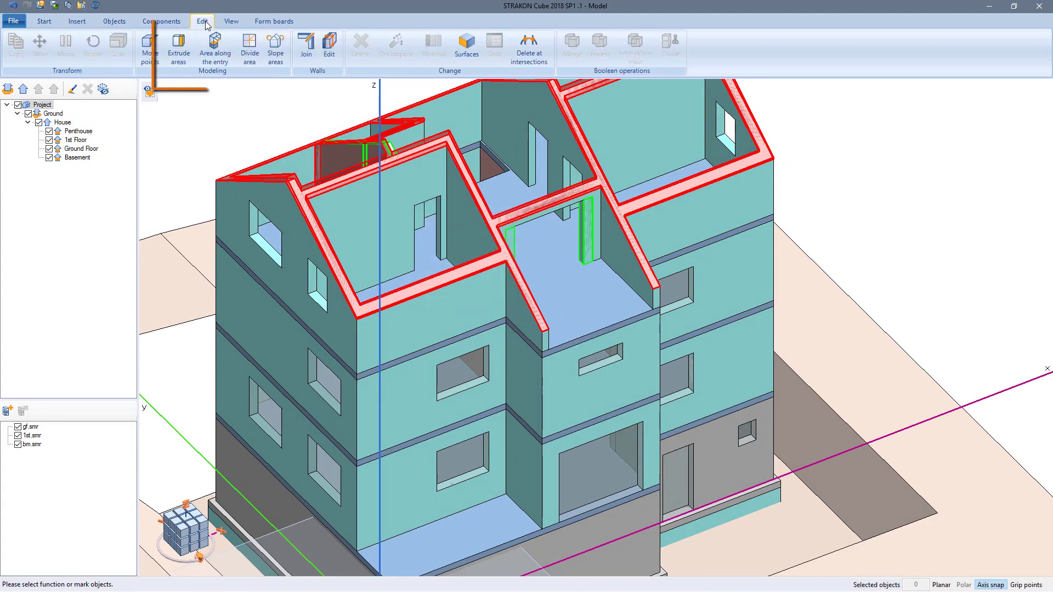
left_click(185, 62)
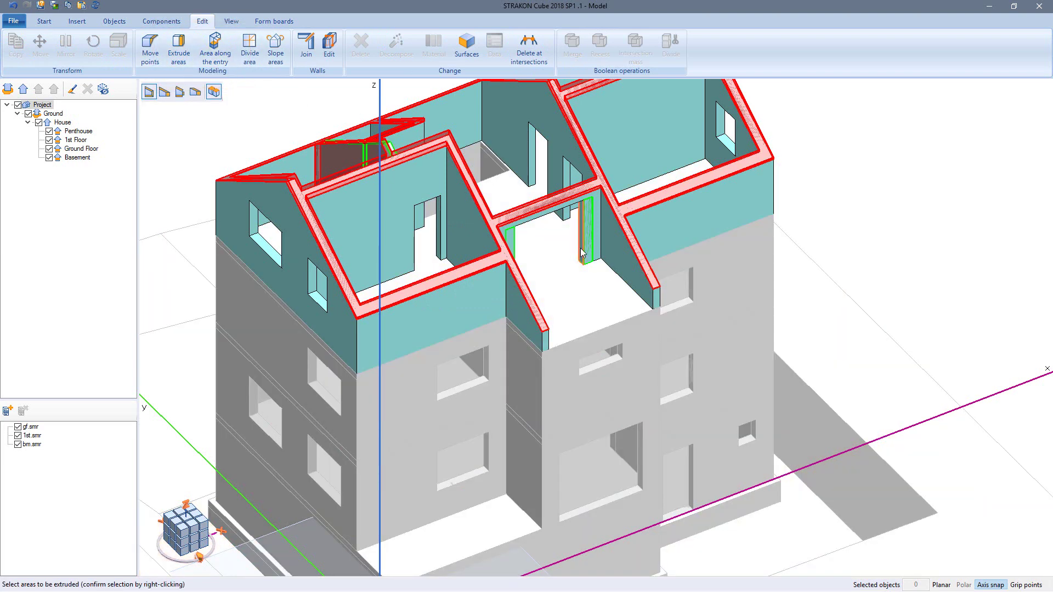
middle_click_drag(562, 261, 504, 243)
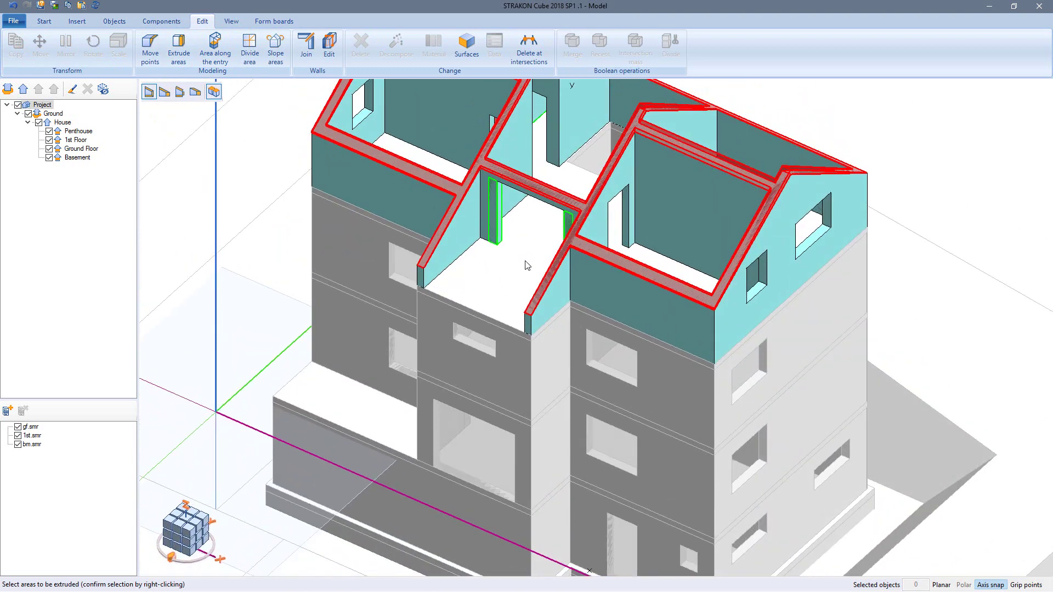
left_click(500, 241)
right_click(514, 236)
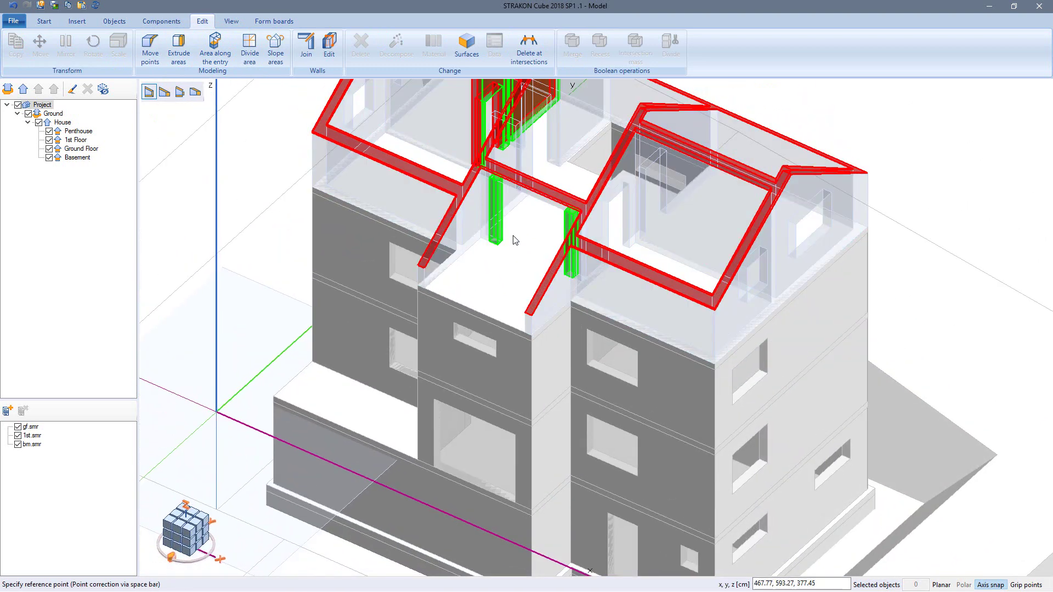
left_click(498, 183)
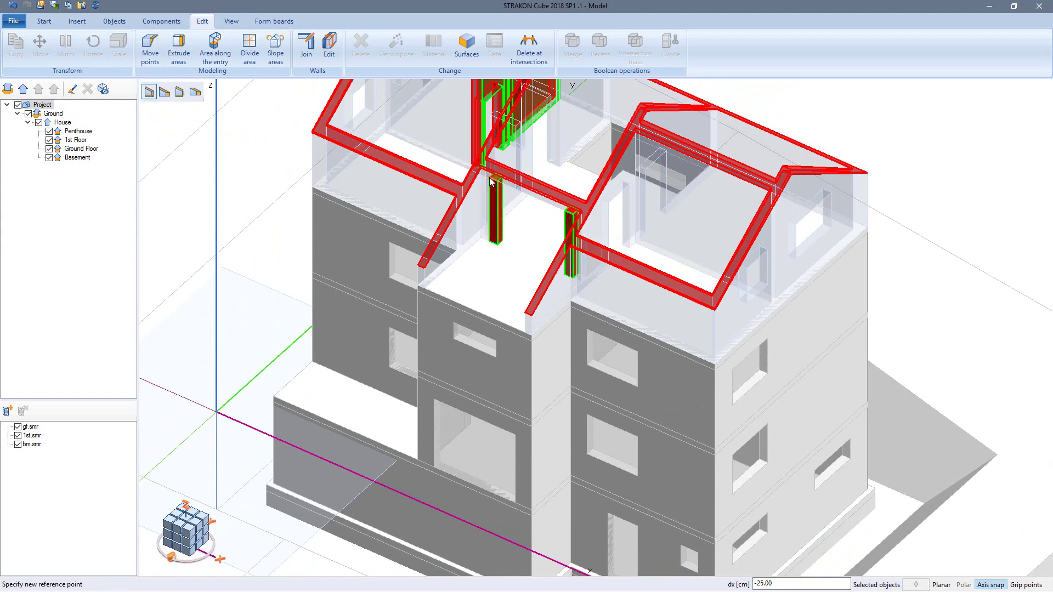
left_click(491, 182)
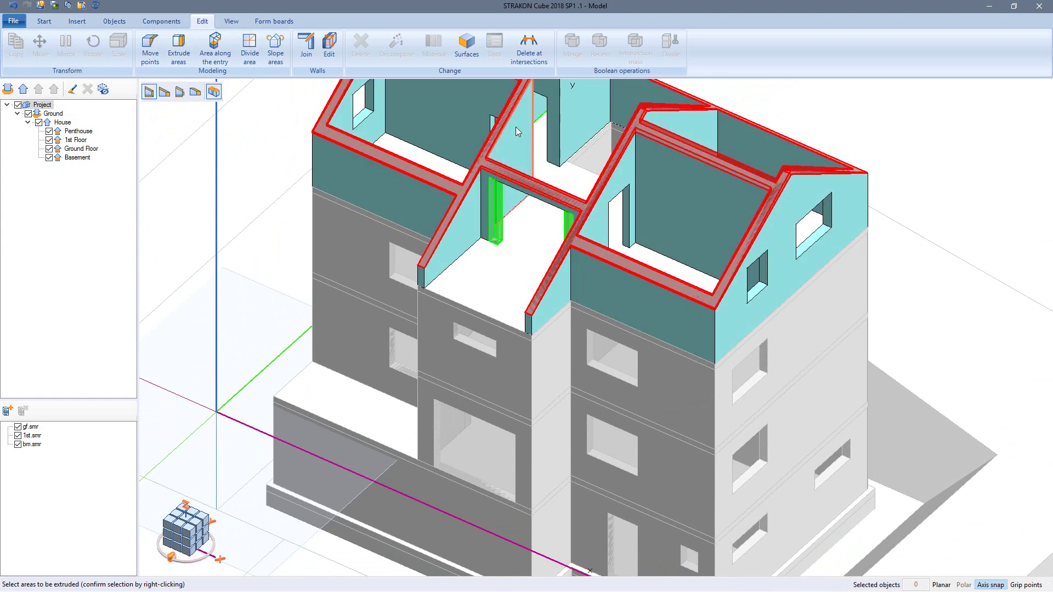
- In plan view, move the window-selected points of the green-marked penthouse partition wall sideways onto the adjoining red outline
middle_click_drag(515, 127, 455, 267)
middle_click_drag(438, 206, 457, 224, "shift")
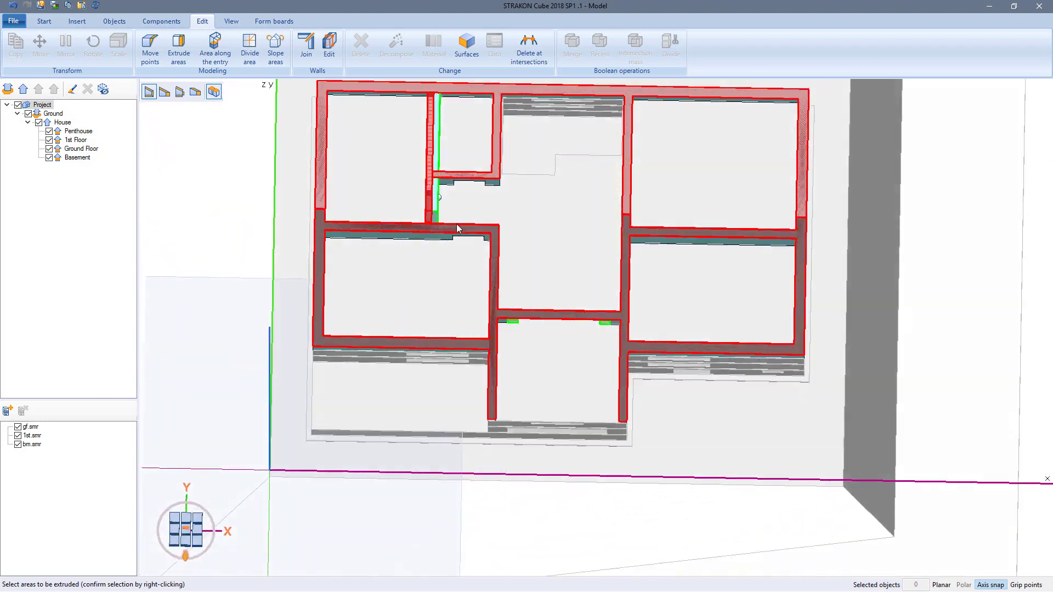
left_click(185, 531)
middle_click_drag(470, 228, 425, 266)
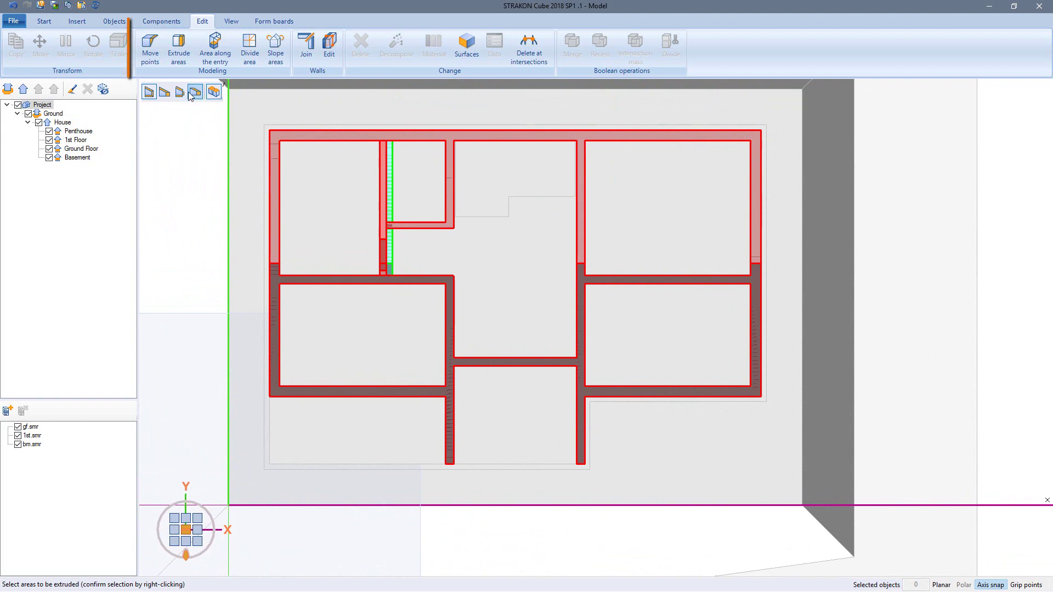
left_click(155, 62)
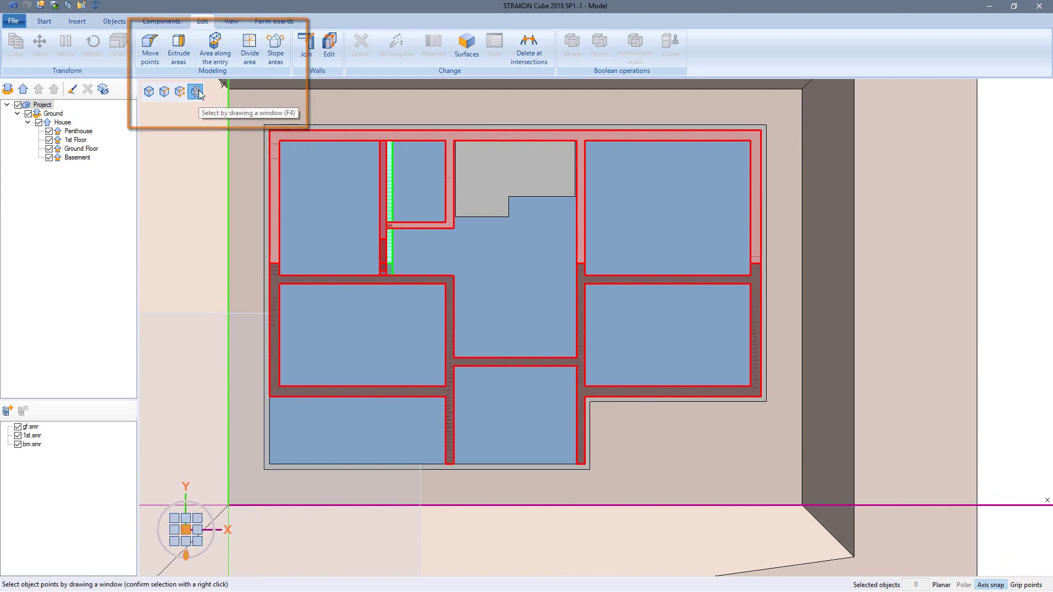
left_click_drag(403, 124, 383, 307)
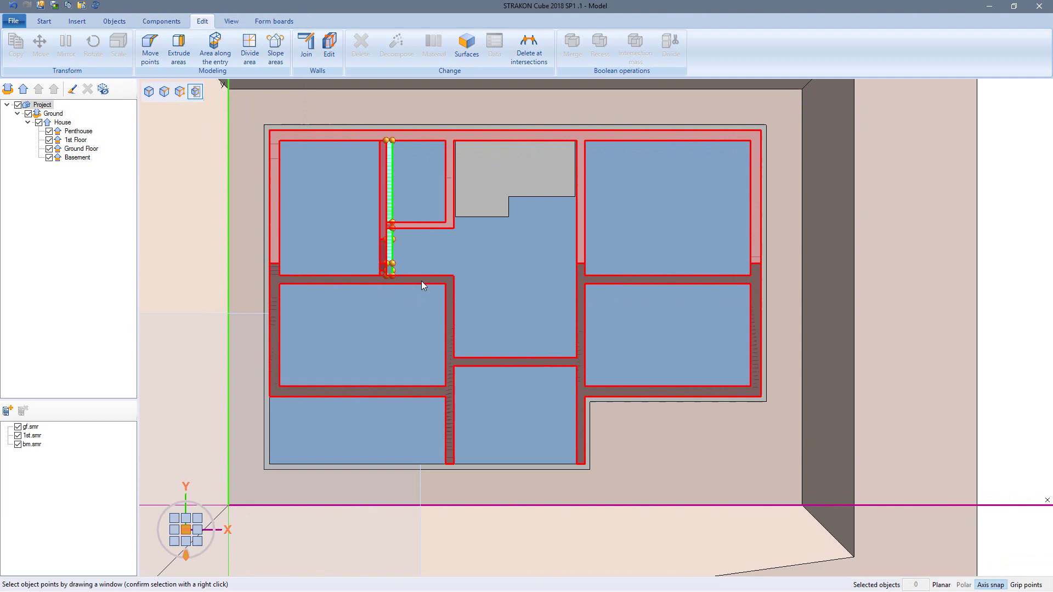
right_click(409, 251)
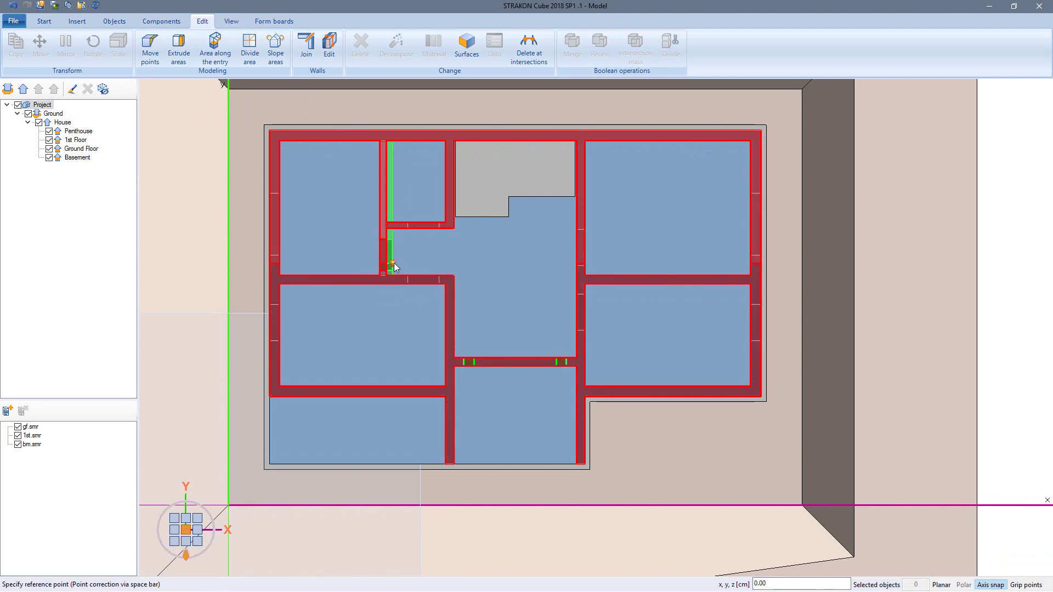
left_click(391, 263)
left_click(389, 267)
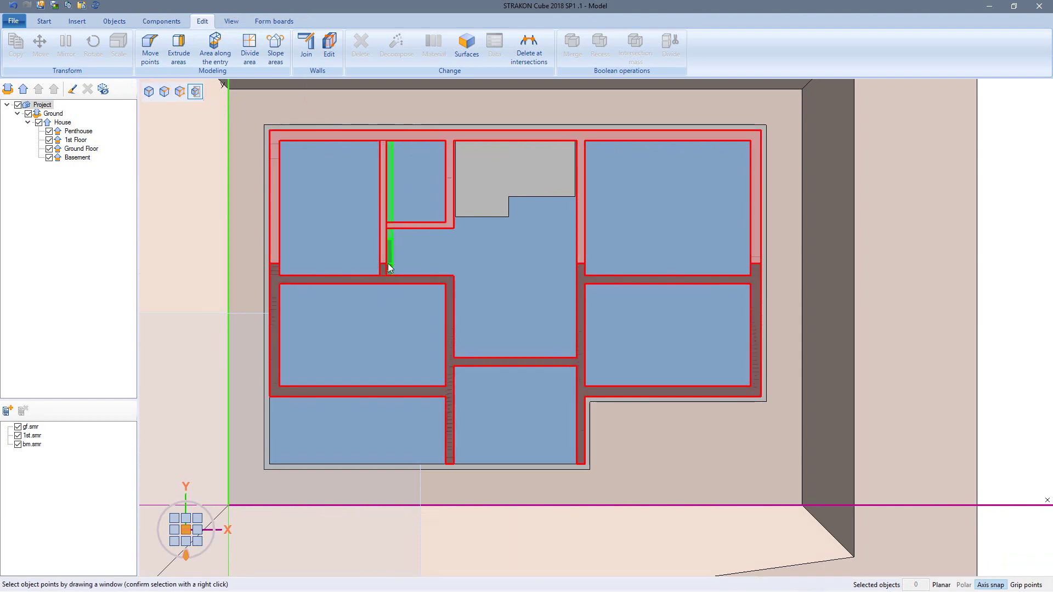
- End the current comparison and compare the edited model again with EFH_INDEX B.ifc, accepting the material assignments
middle_click_drag(396, 258, 384, 234)
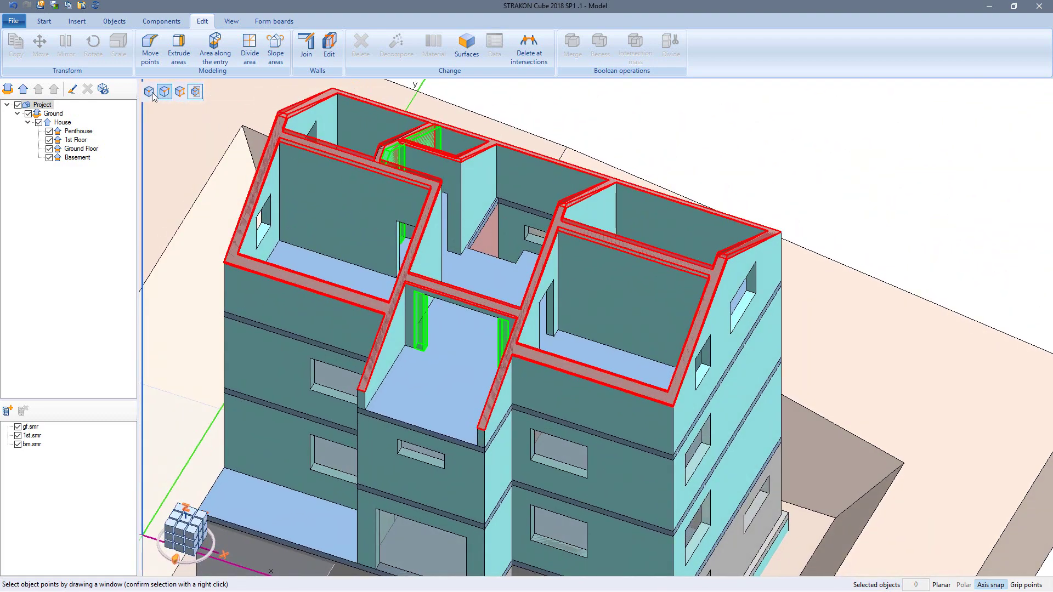
left_click(51, 23)
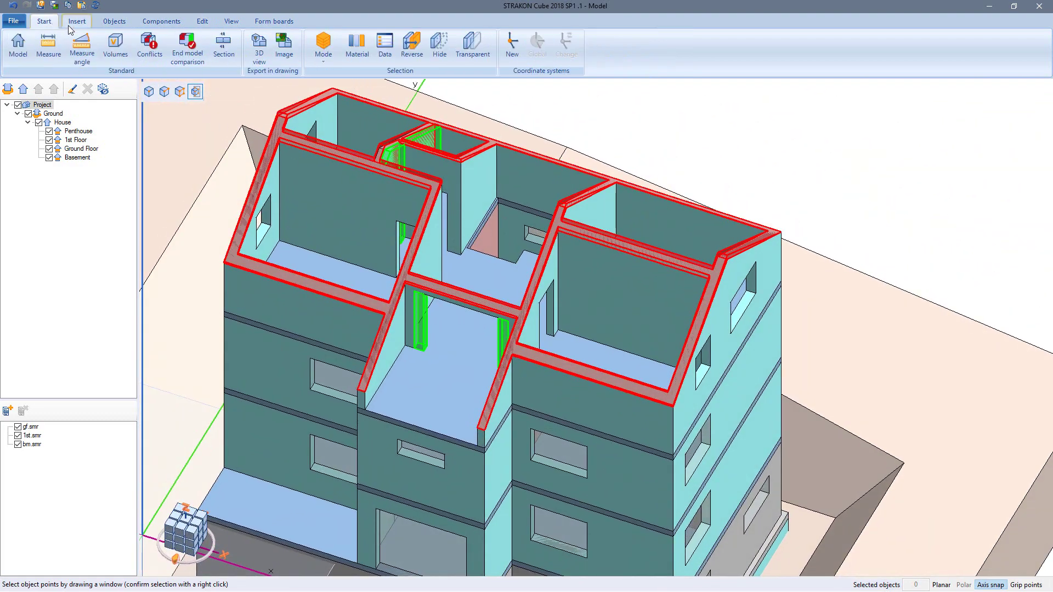
left_click(187, 55)
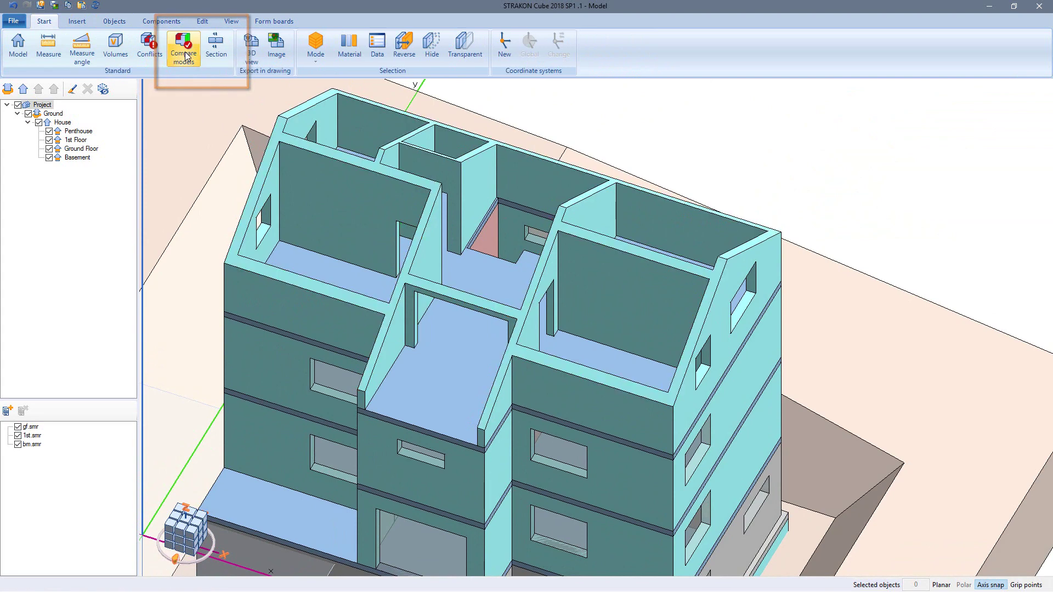
left_click(187, 55)
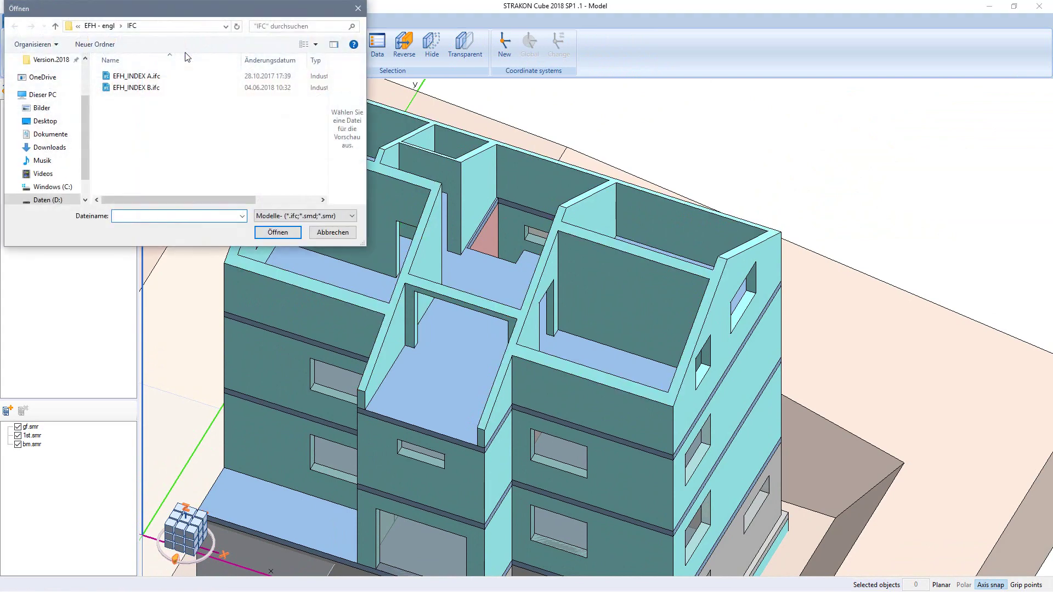
left_click(178, 89)
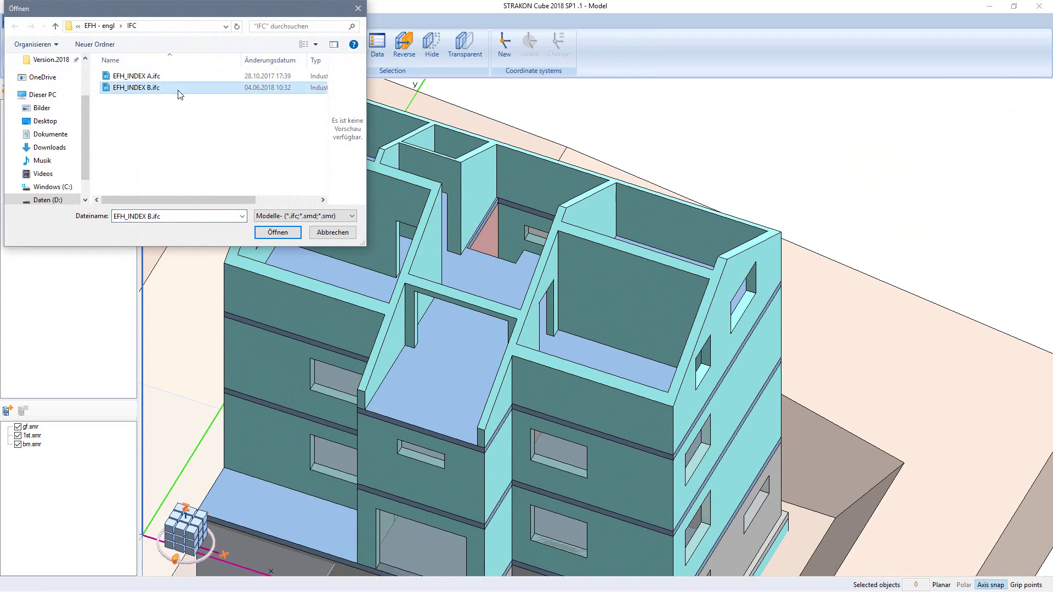
left_click(277, 233)
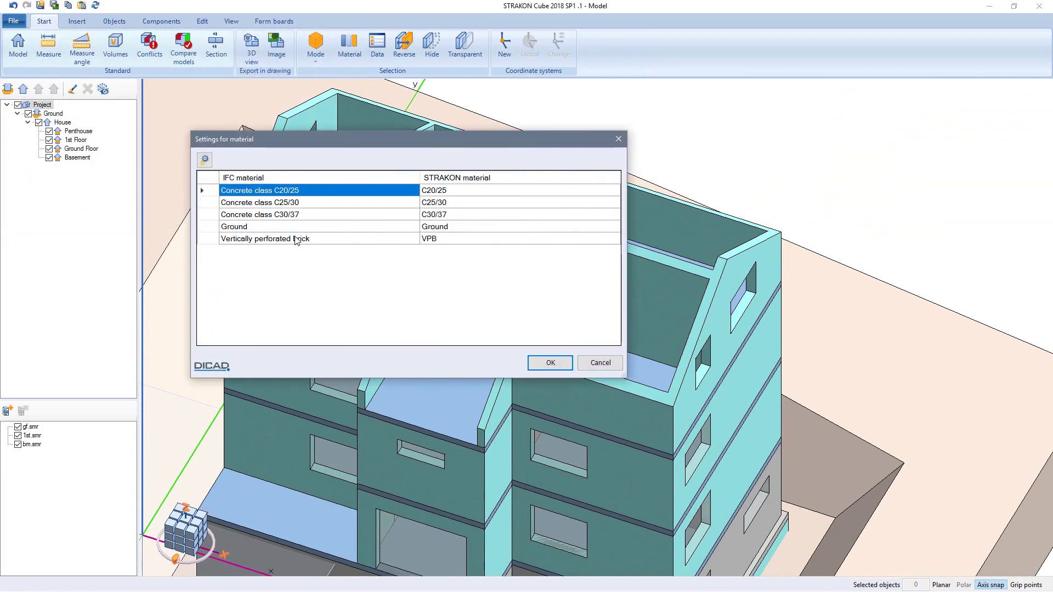
left_click(550, 364)
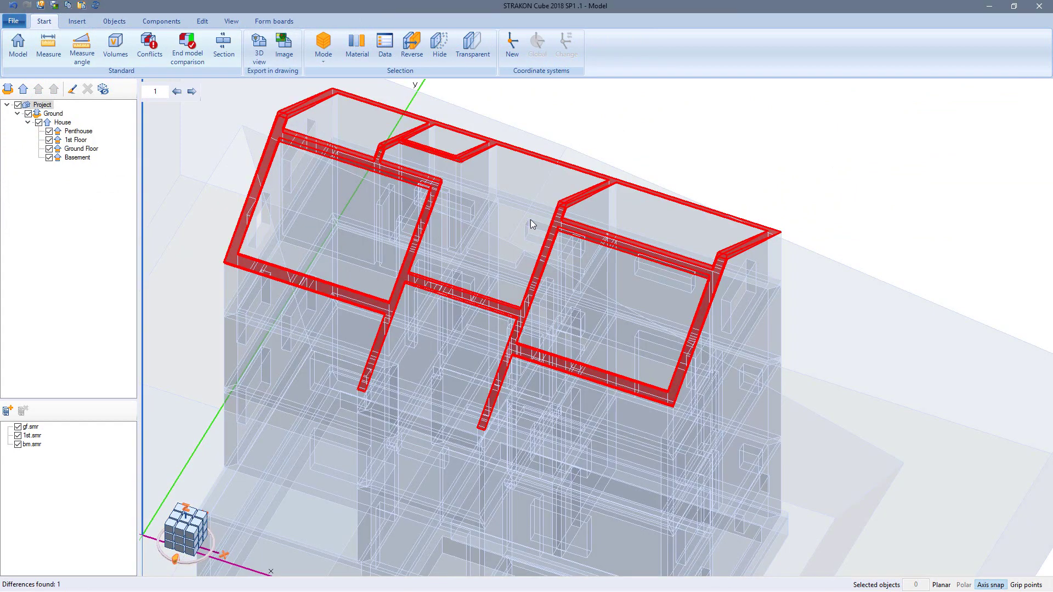
- Slope the two penthouse roof areas about their eave edges, raising their common ridge edge by 15 cm to the red comparison outline
left_click(203, 23)
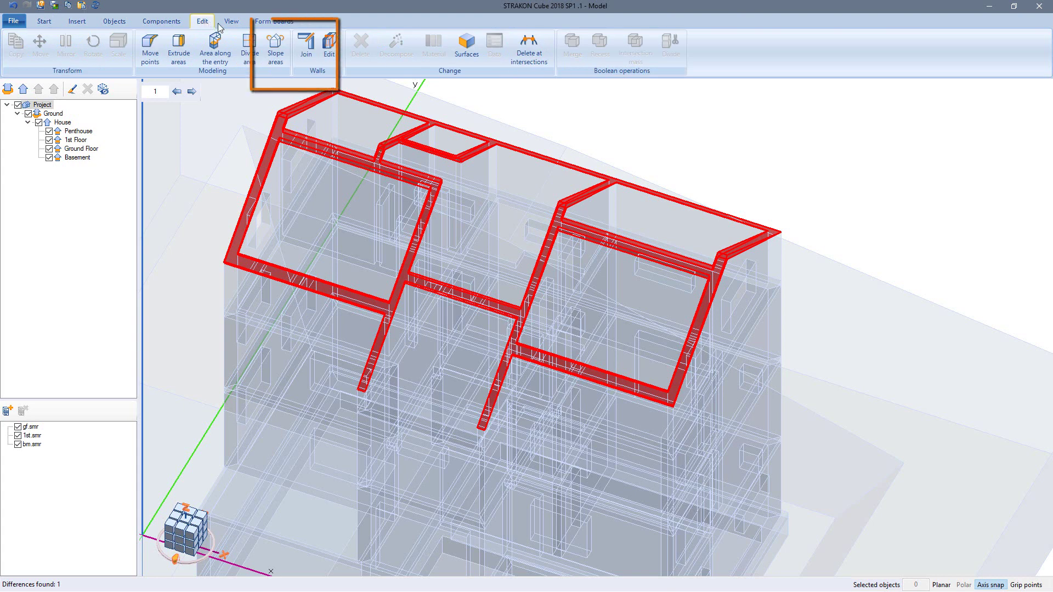
left_click(276, 49)
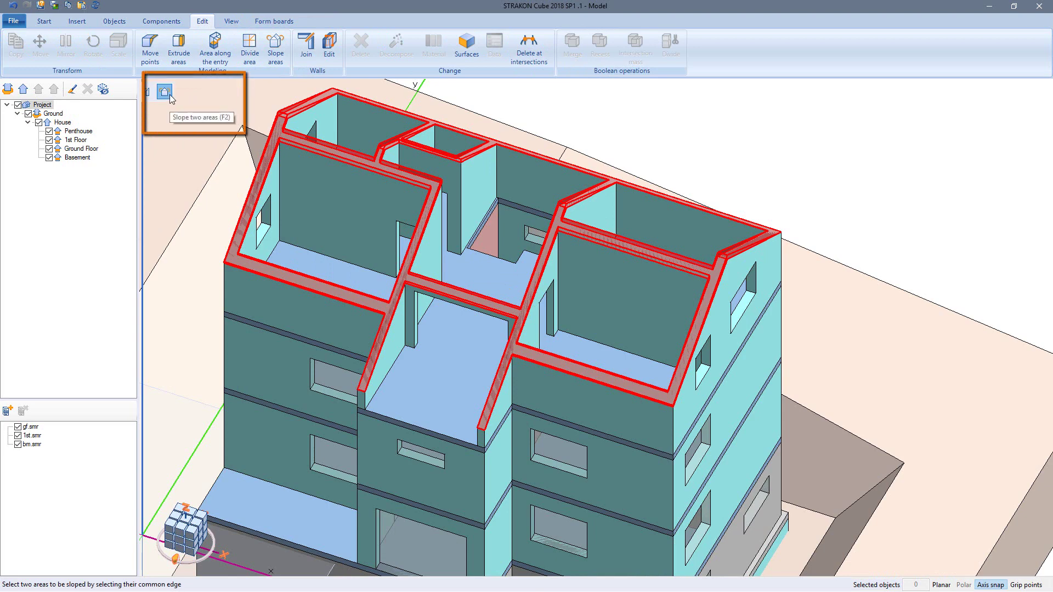
left_click(283, 121)
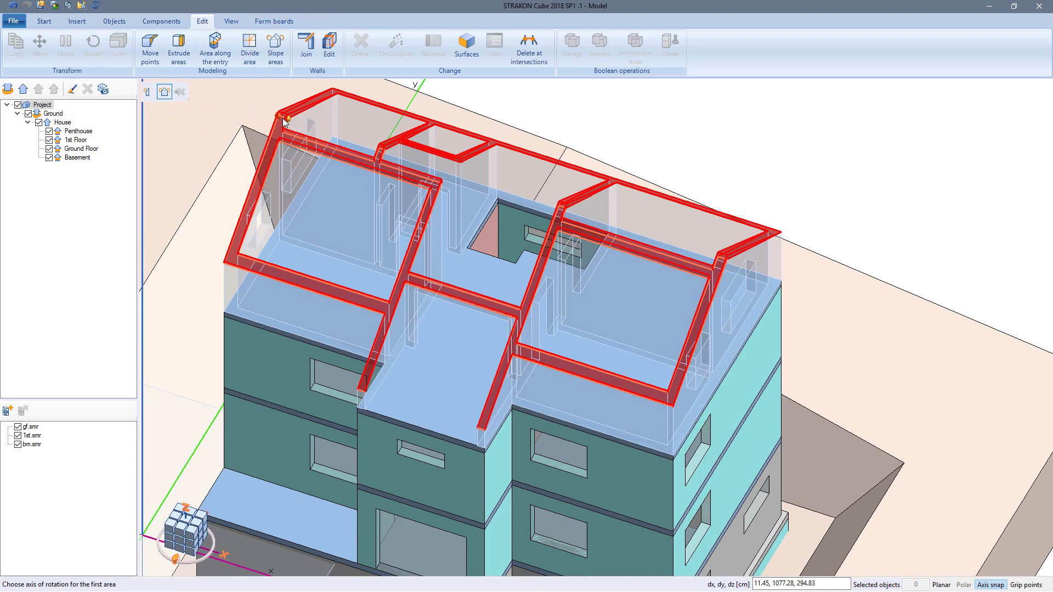
left_click(357, 390)
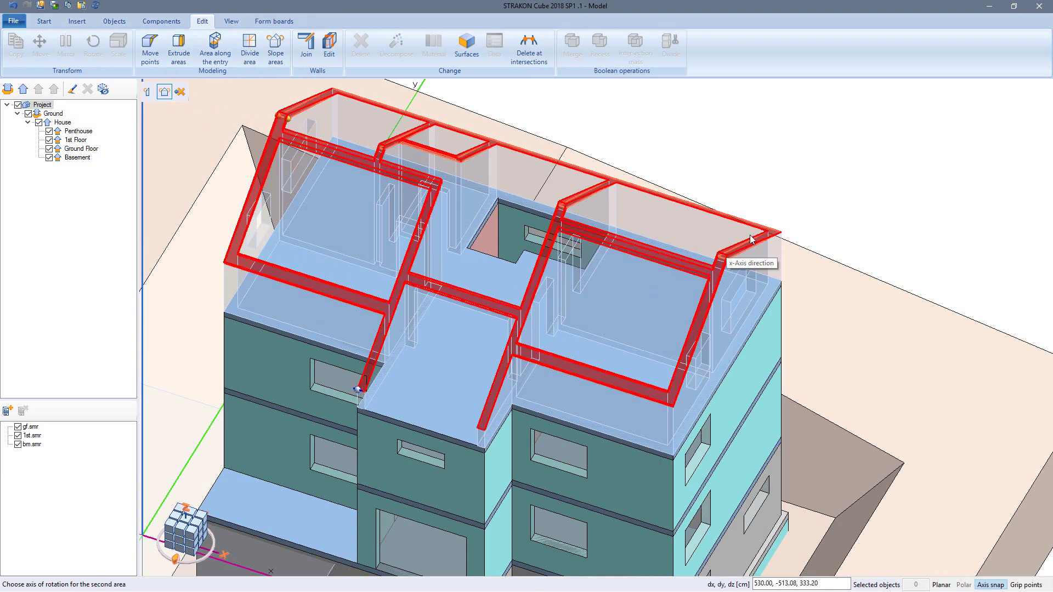
left_click(781, 233)
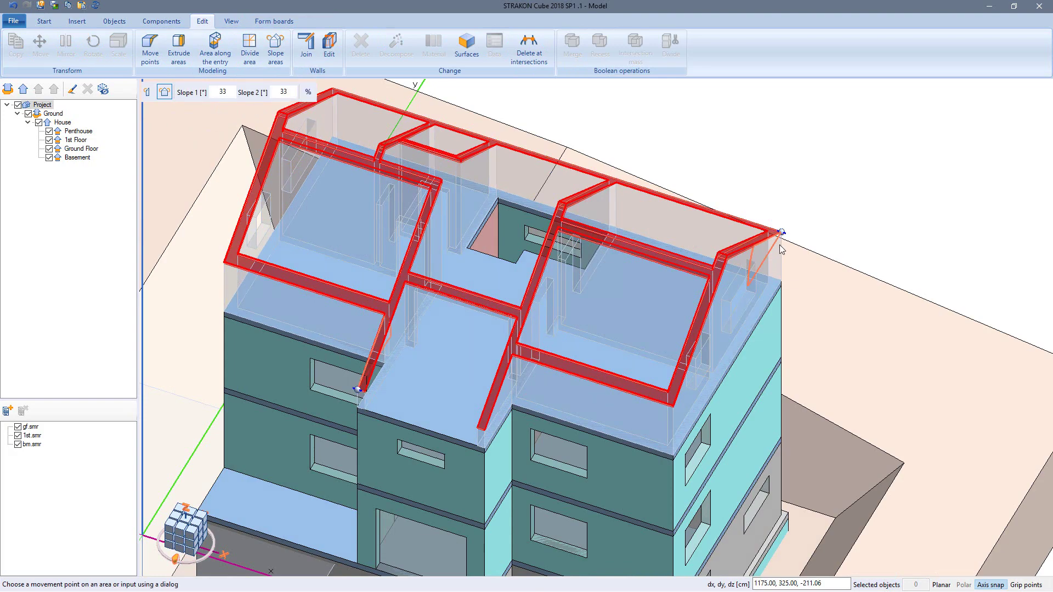
middle_click_drag(740, 273, 719, 253)
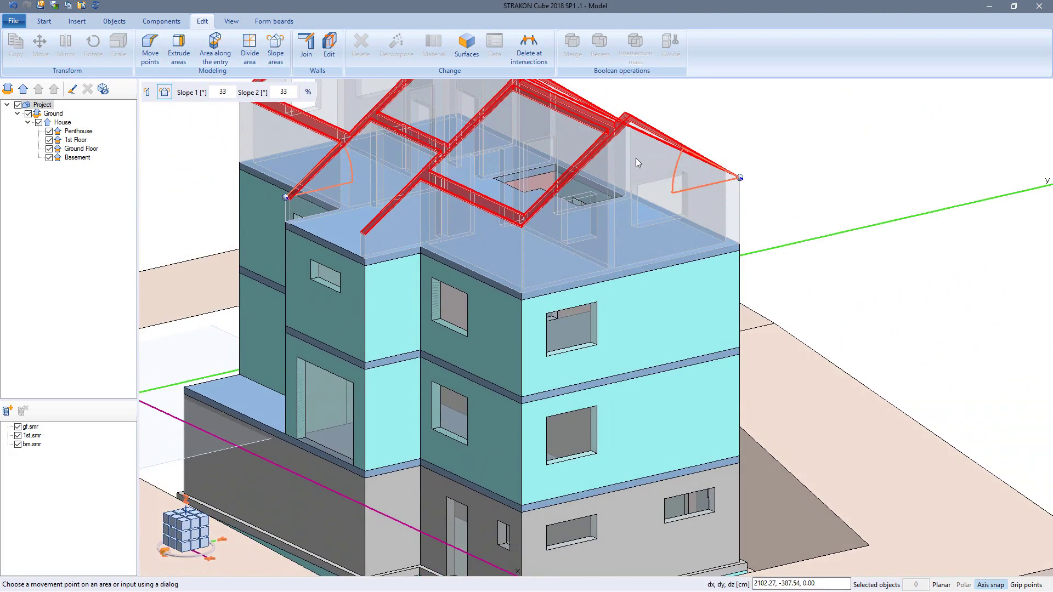
scroll(630, 157, "up", 5)
scroll(566, 216, "up", 1)
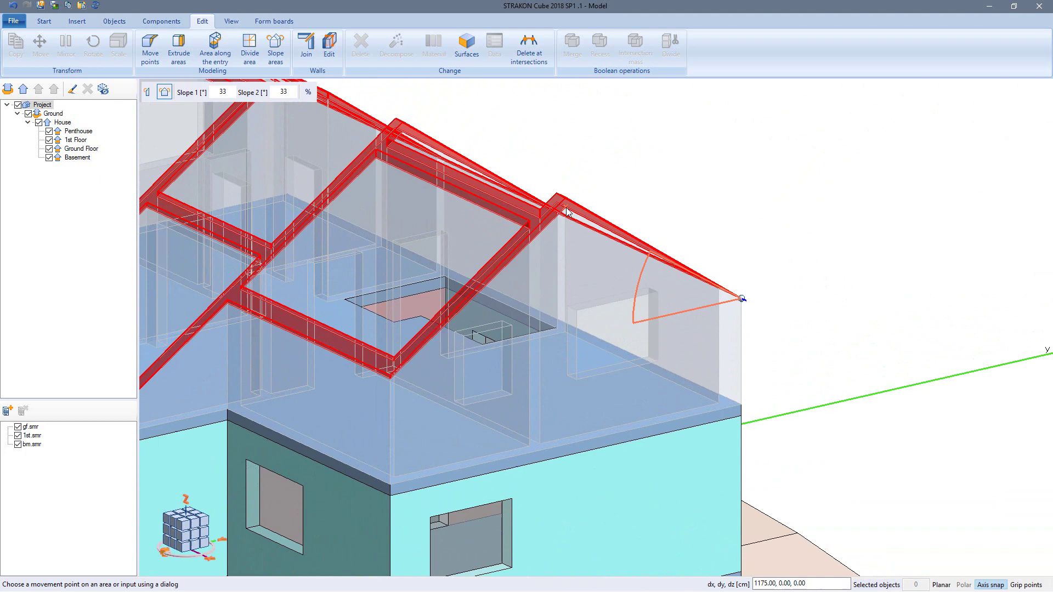
left_click(566, 212)
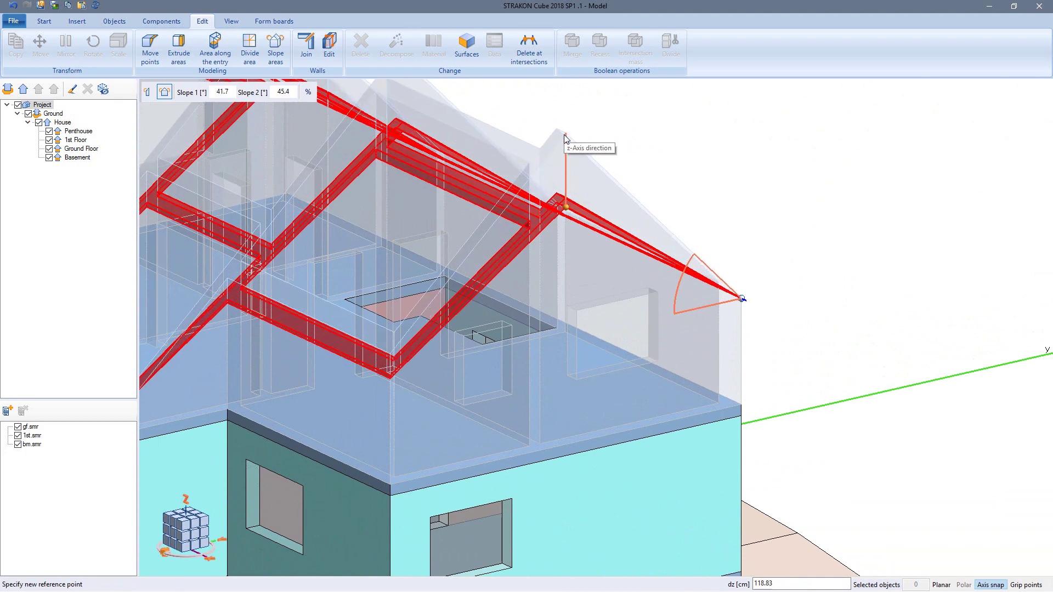
left_click(565, 201)
middle_click_drag(560, 236, 573, 244)
middle_click_drag(376, 241, 666, 267)
scroll(665, 262, "down", 5)
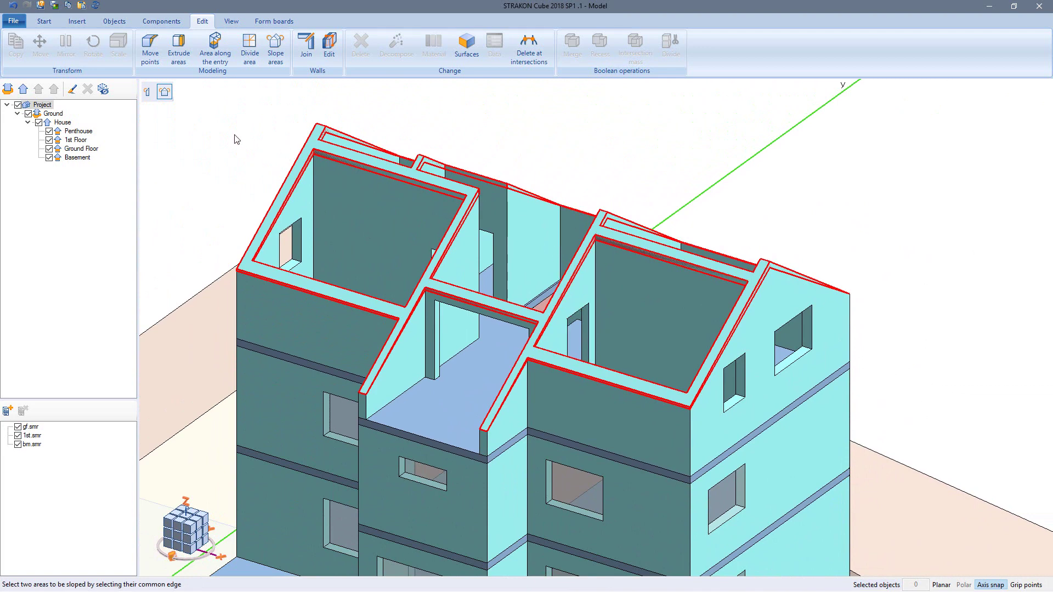
key("Escape")
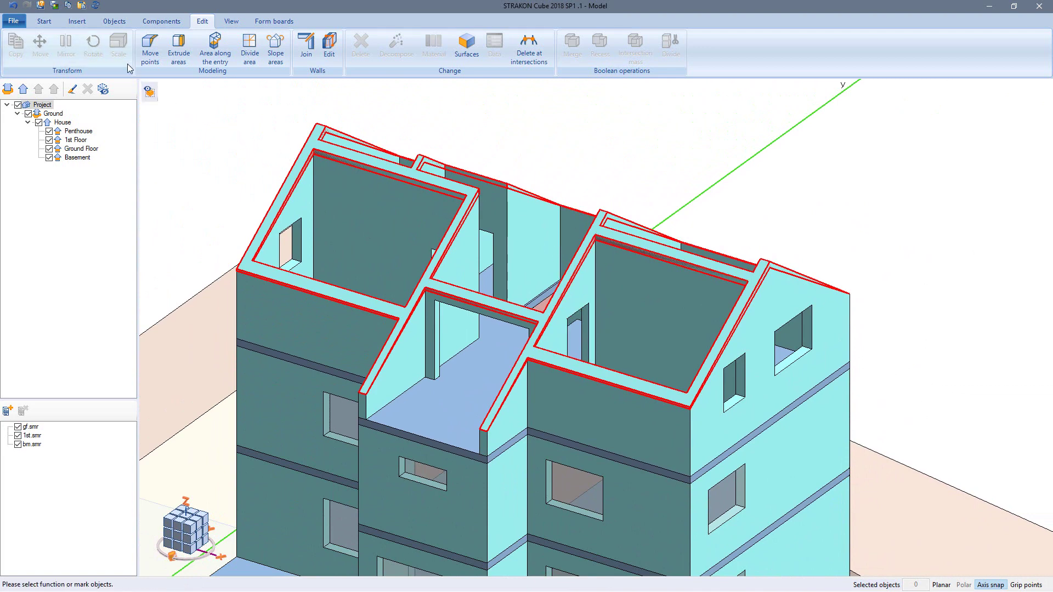
- End the current model comparison and rerun it against EFH_INDEX B.ifc, keeping the listed material assignments
left_click(45, 22)
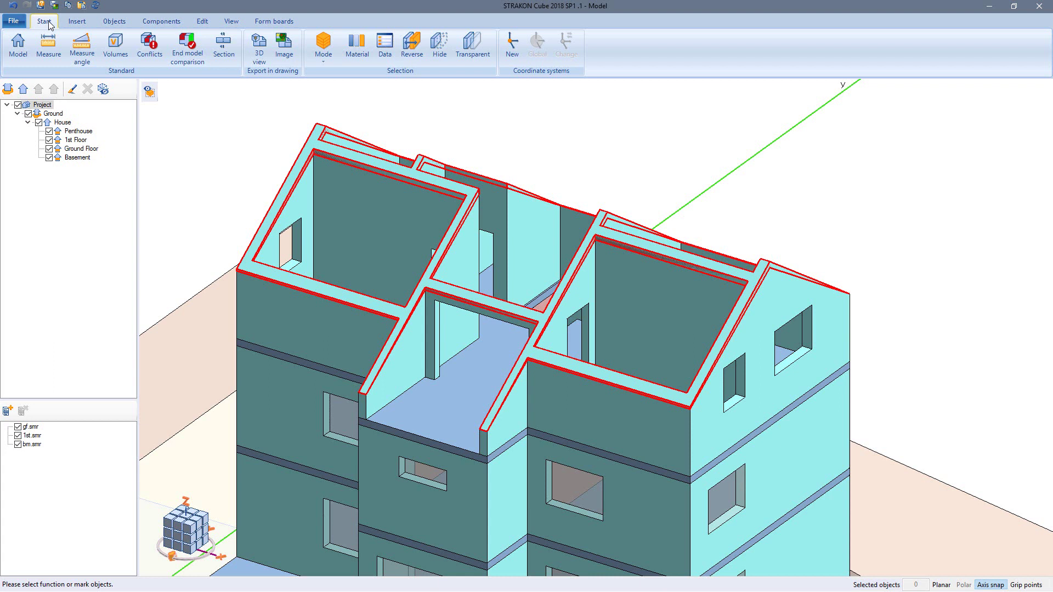
left_click(186, 52)
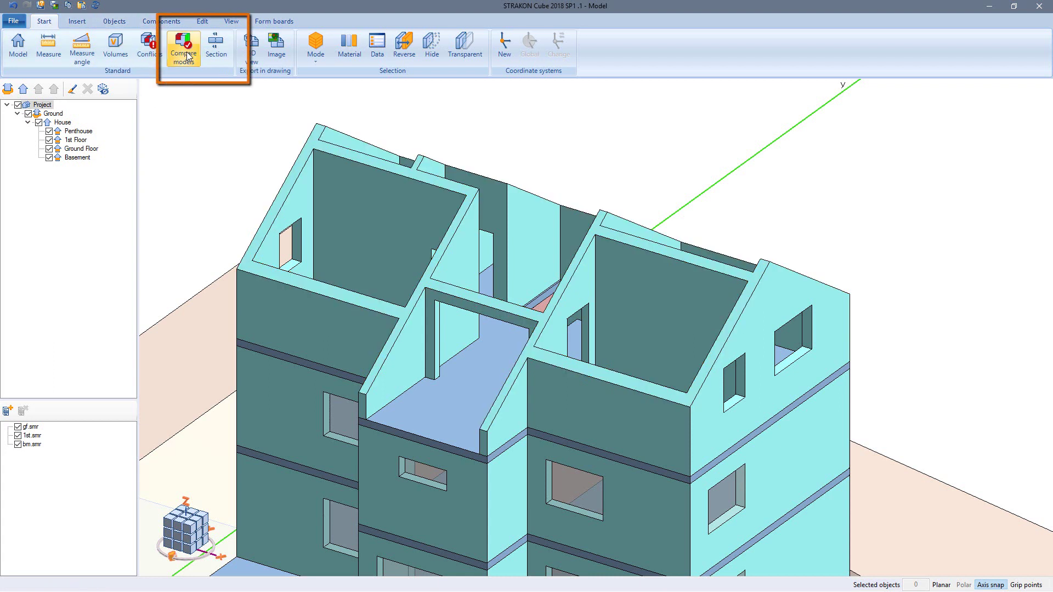
left_click(187, 55)
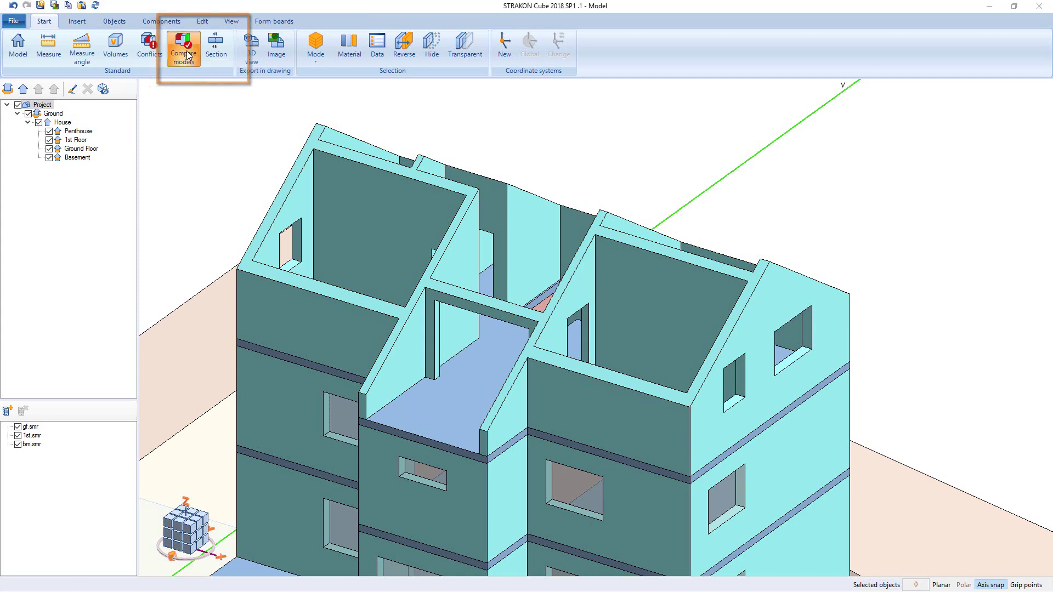
left_click(184, 90)
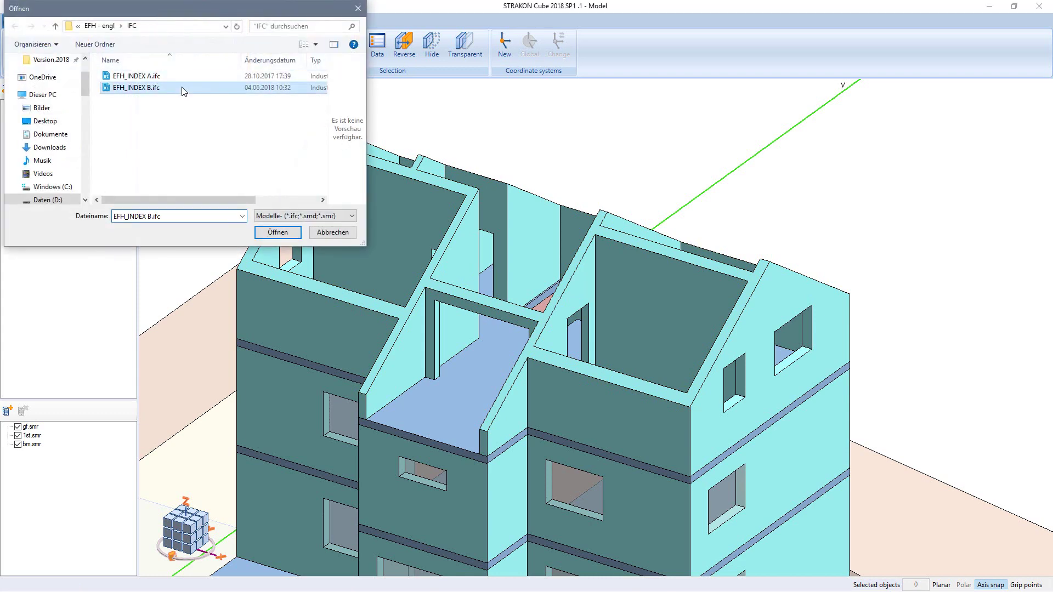
left_click(278, 232)
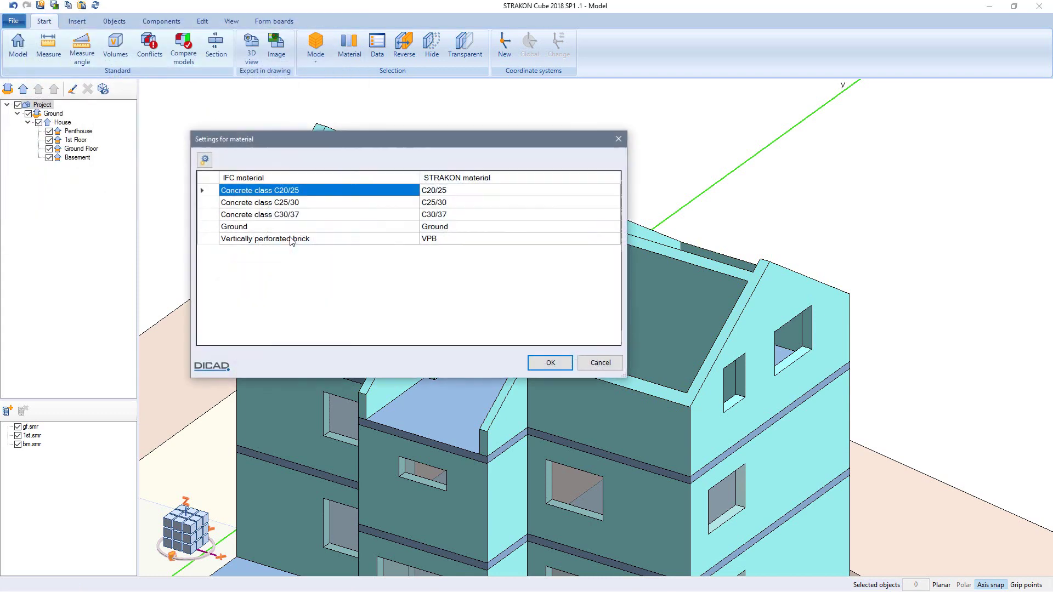
left_click(548, 363)
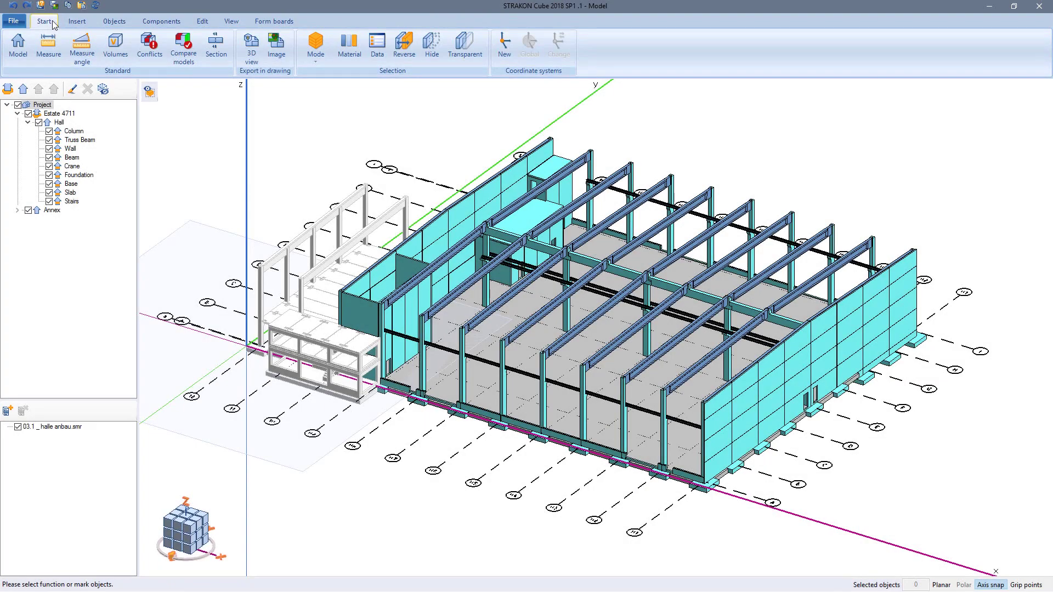
- Run the conflict check on the hall model and examine the intersection details of conflicts 1 and 2
left_click(148, 46)
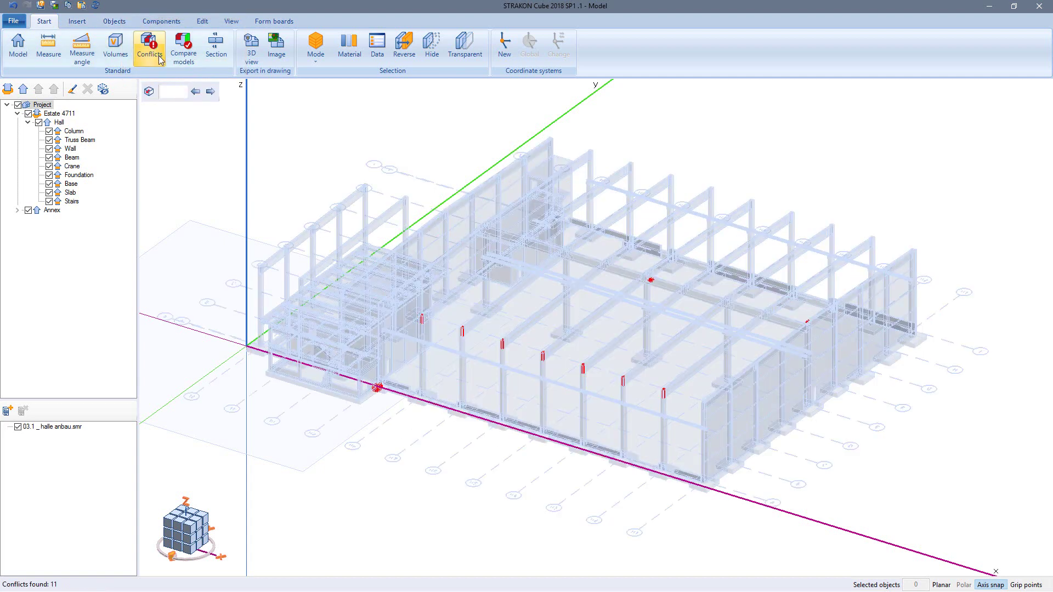
left_click(211, 92)
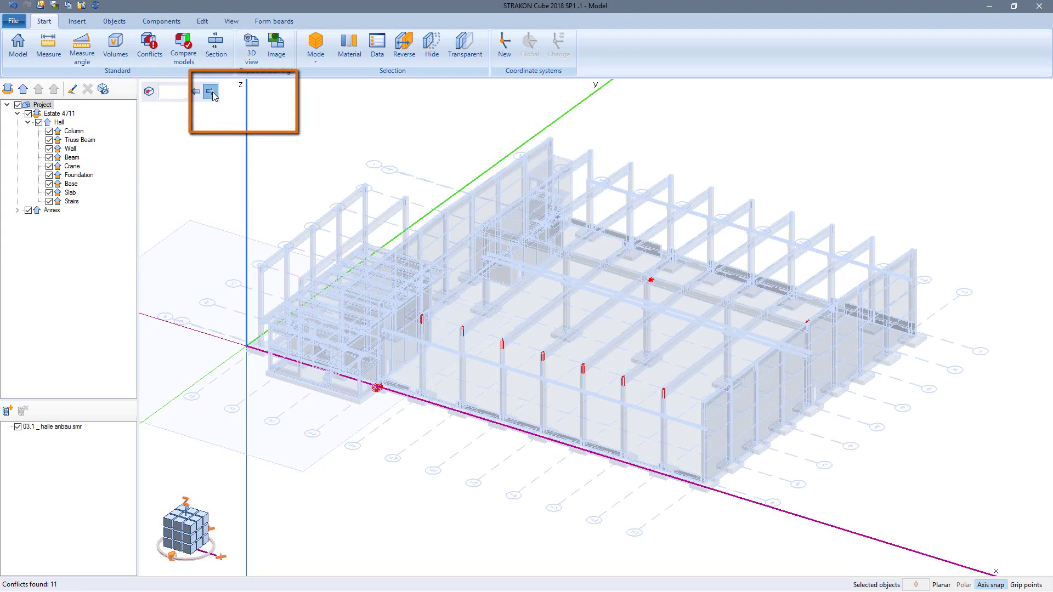
mouse_move(437, 253)
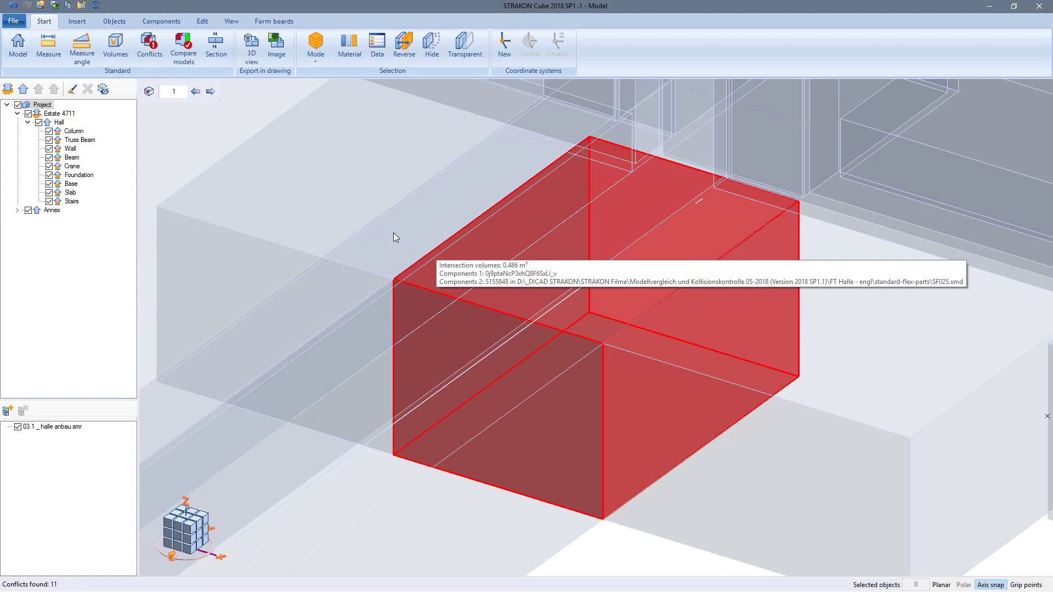
left_click(211, 92)
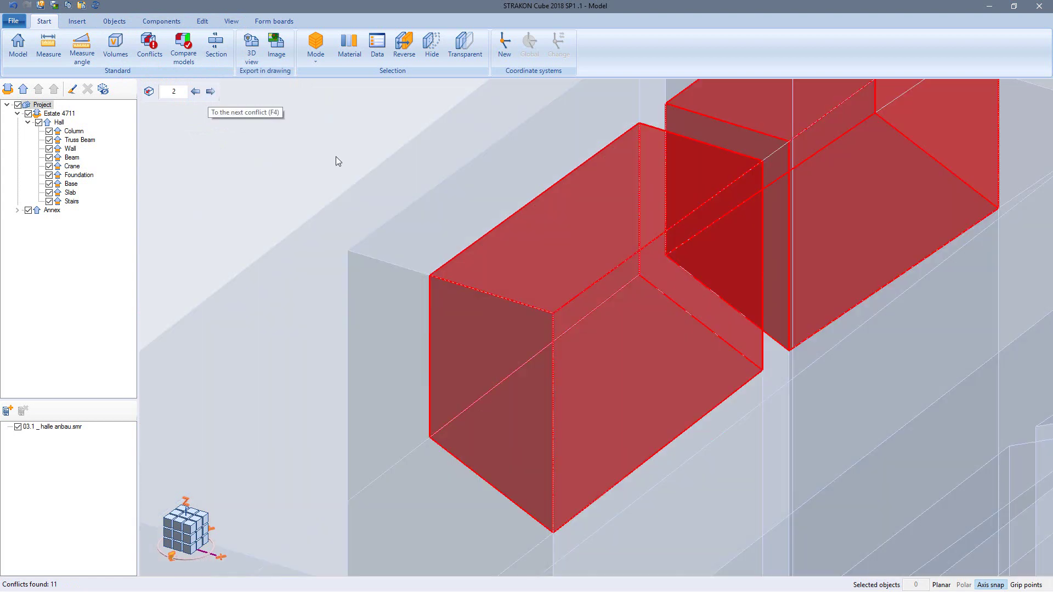
mouse_move(473, 245)
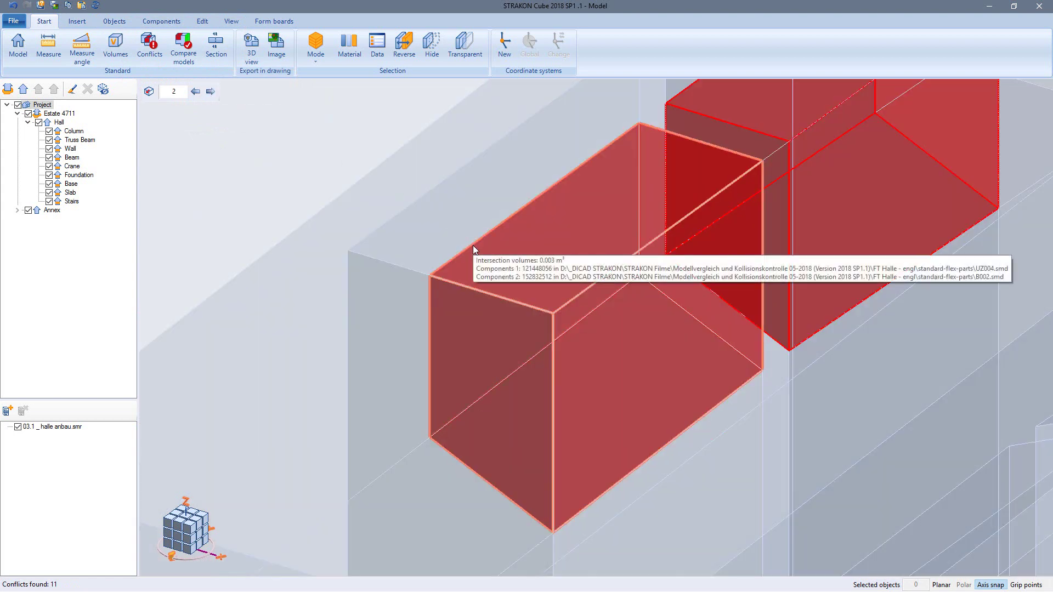
- Examine the intersection details of the conflict between beams UZ002 and UZ003 above the inner column, and close the conflict check
scroll(334, 164, "down", 4)
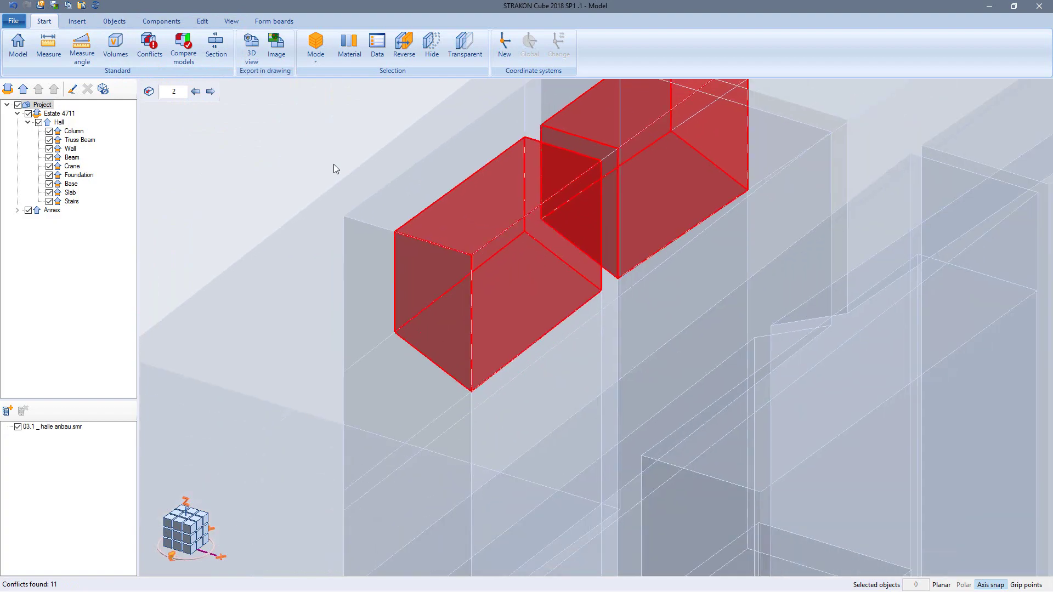
scroll(333, 163, "down", 3)
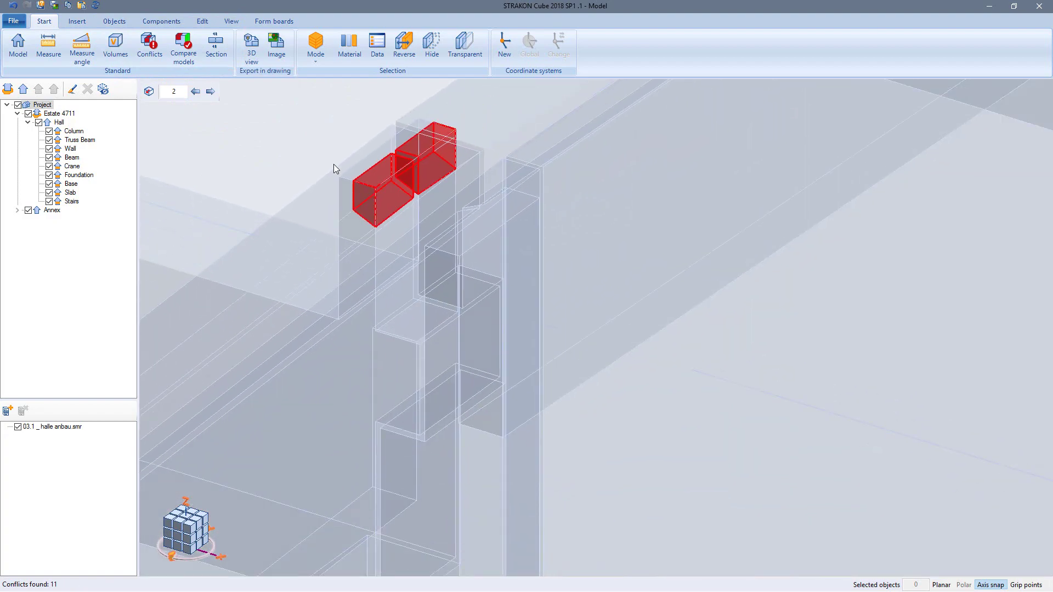
middle_click(334, 164)
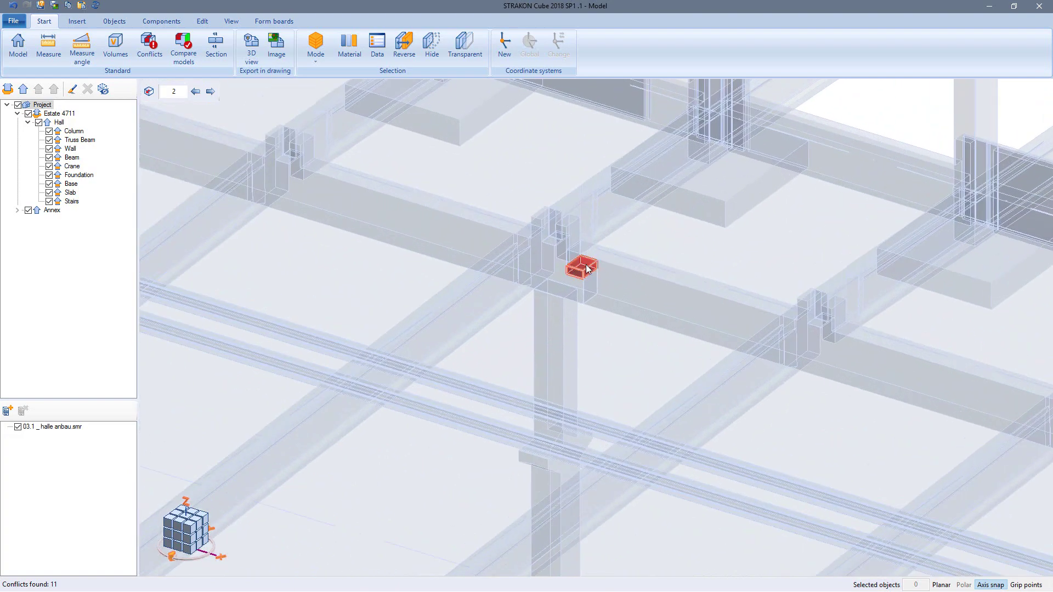
mouse_move(587, 269)
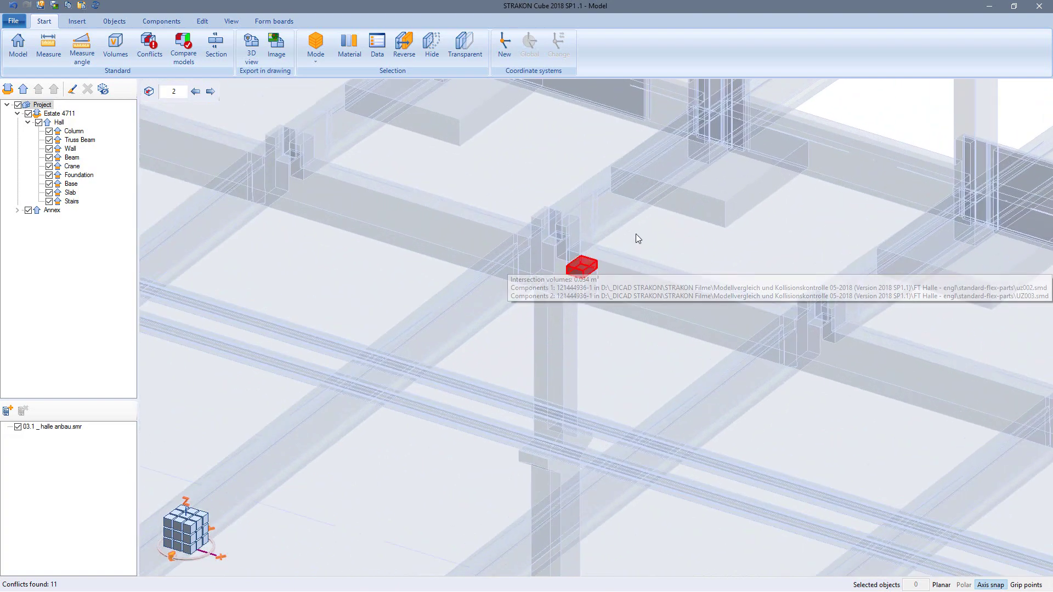
key("Escape")
- Extrude the top face of the beam ledge overlapping UZ003 downward by 18 cm, with UZ003 shown transparent during the selection
left_click(629, 269)
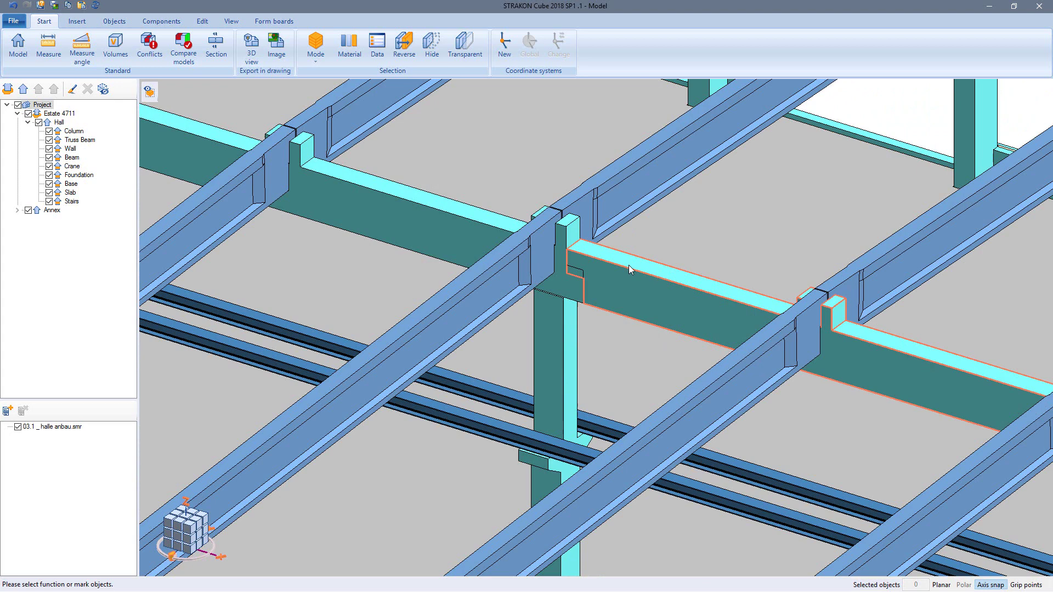
key("e")
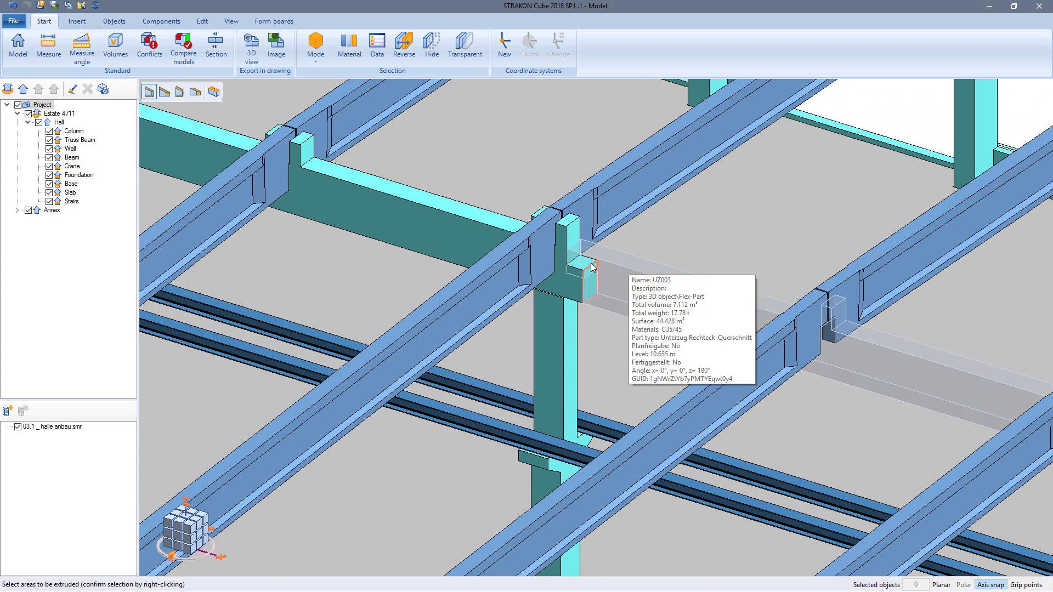
left_click(586, 266)
right_click(586, 266)
left_click(584, 268)
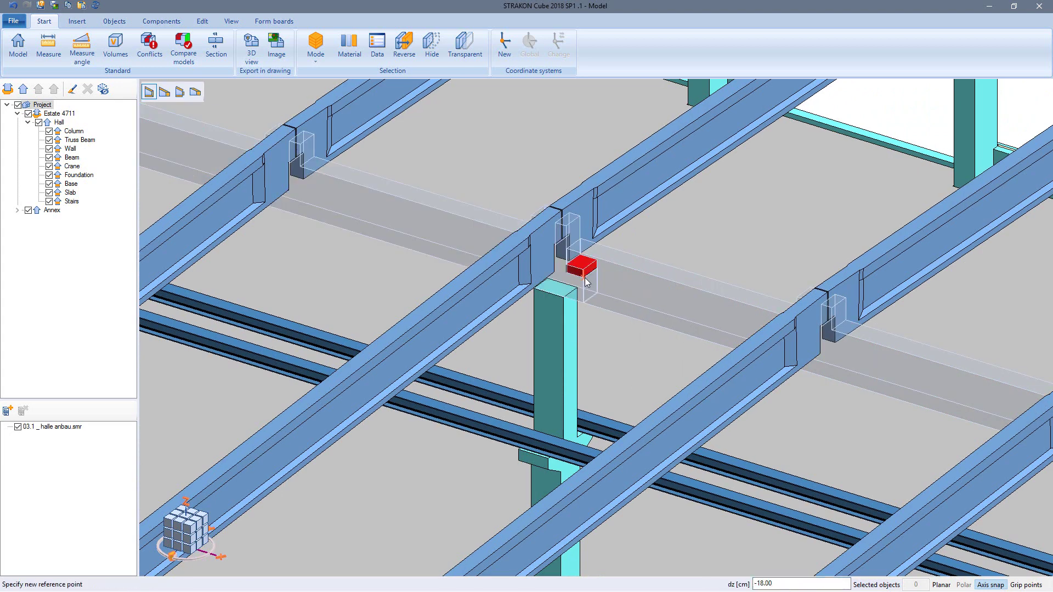
type("1")
key("Return")
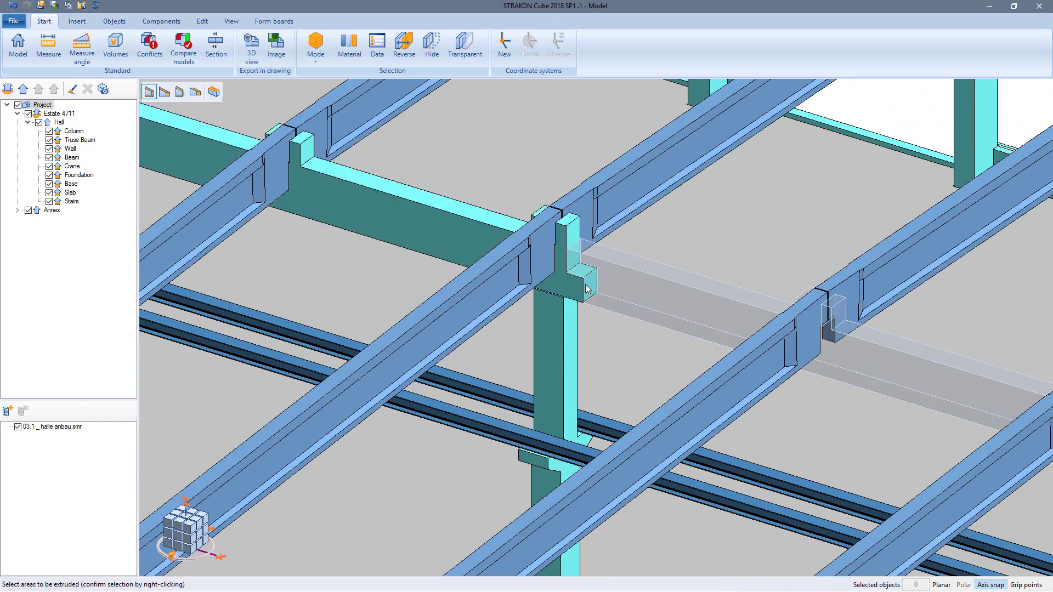
right_click(585, 284)
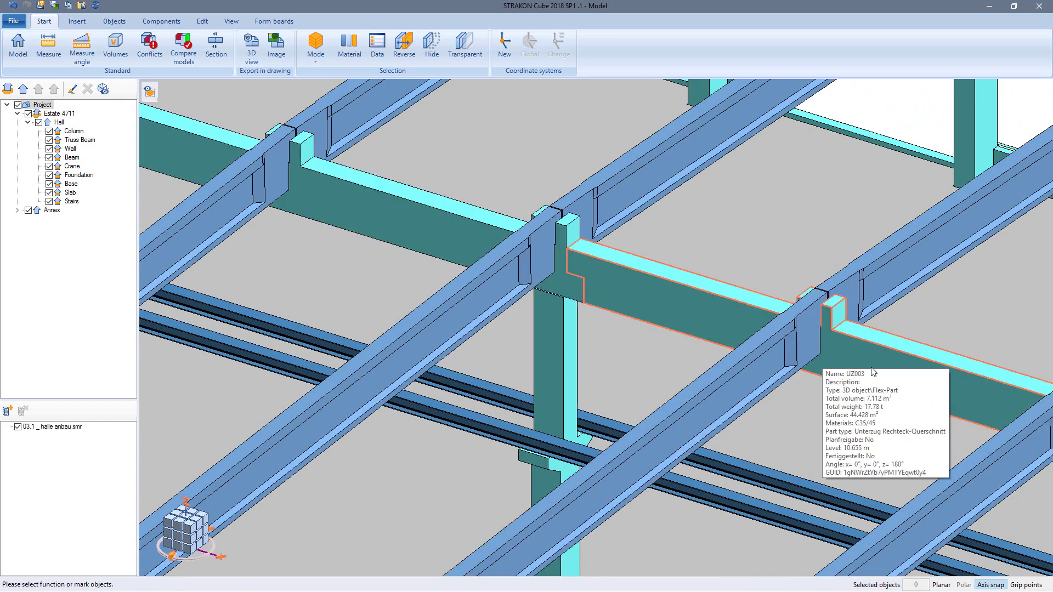
- Extrude the top face of the raised end block on beam UZ004 downward to clear its overlap with the adjoining truss beam
middle_click_drag(329, 200, 180, 171)
middle_click_drag(250, 176, 193, 197)
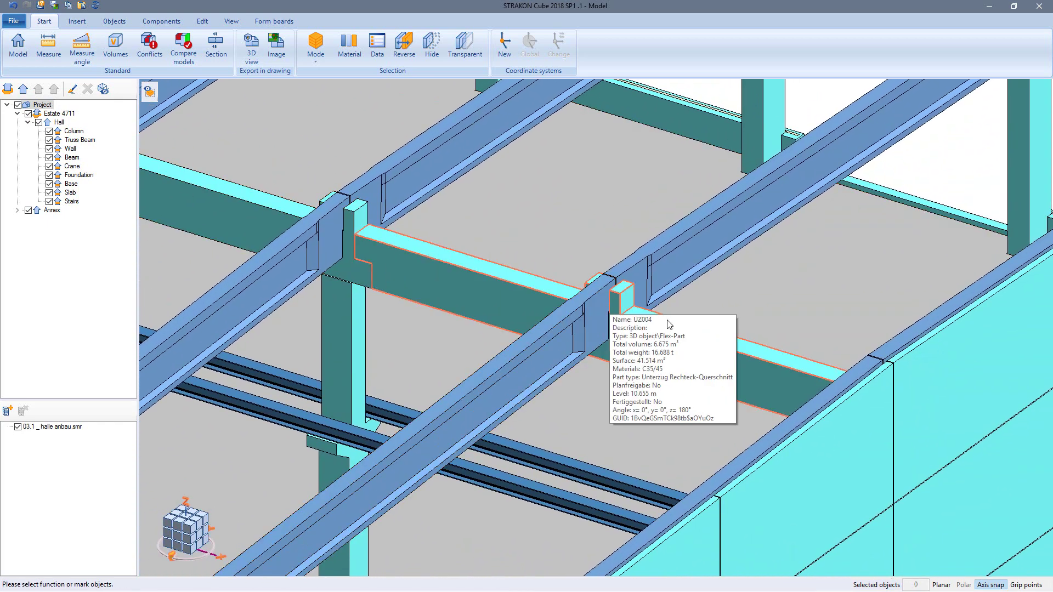
middle_click_drag(666, 321, 717, 329, "shift")
scroll(810, 206, "up", 5)
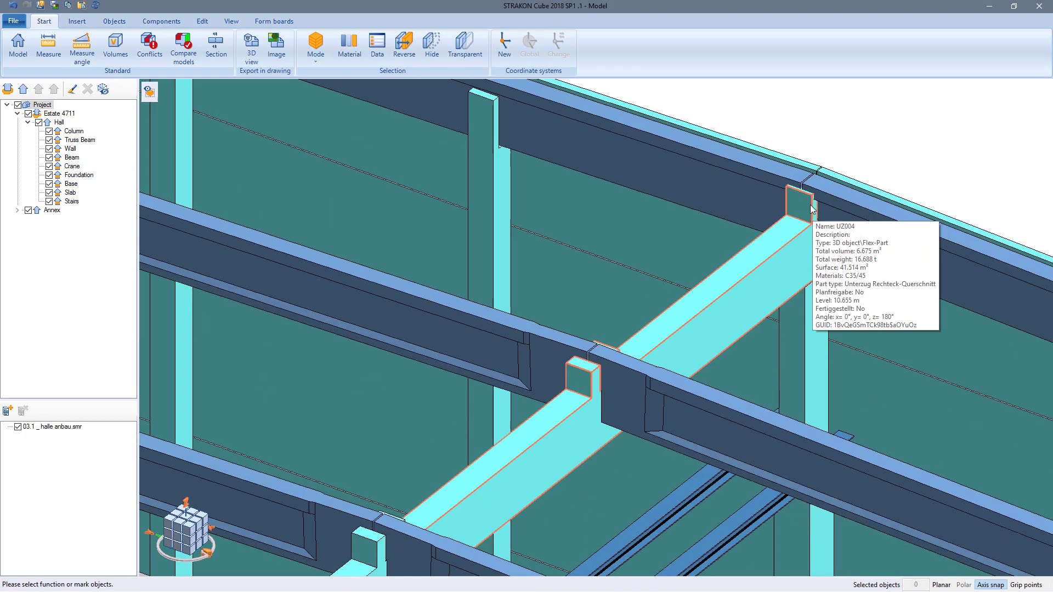
key("space")
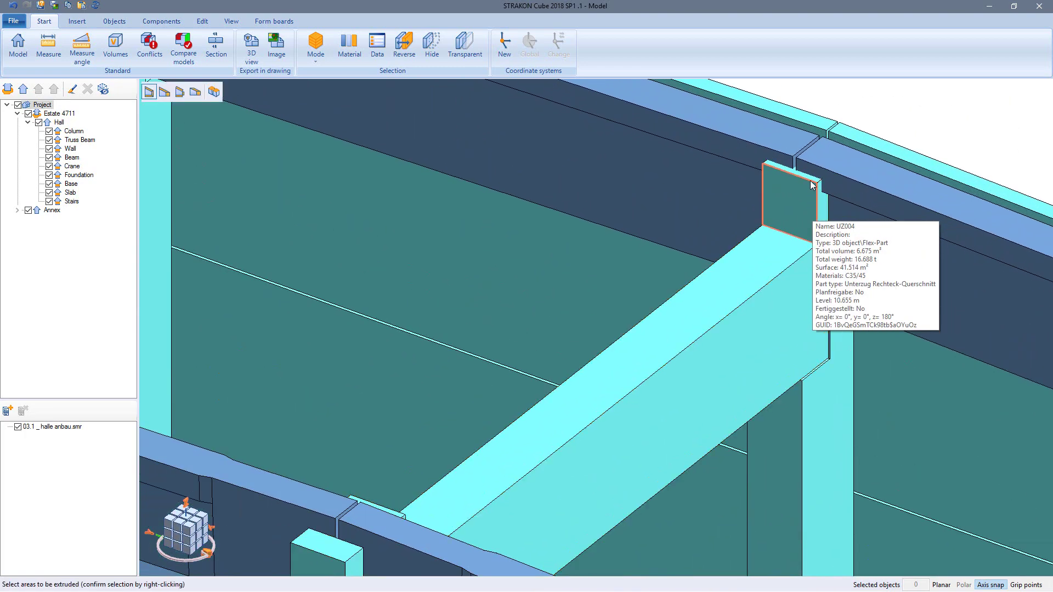
left_click(812, 186)
right_click(812, 182)
left_click(816, 182)
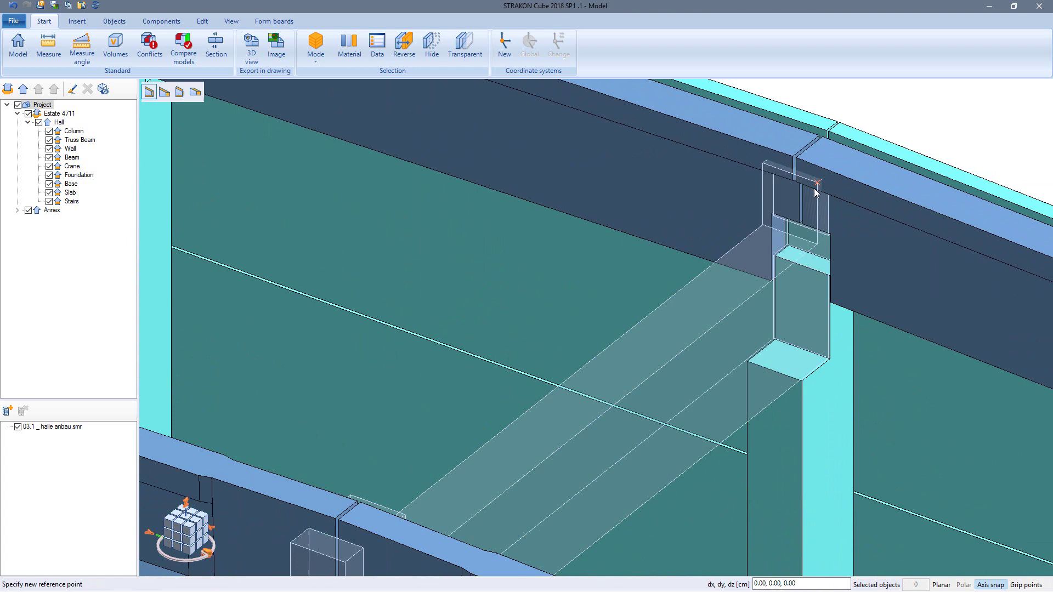
mouse_move(815, 188)
middle_mouse_down("shift")
mouse_move(813, 201)
mouse_move(815, 191)
middle_mouse_up("shift")
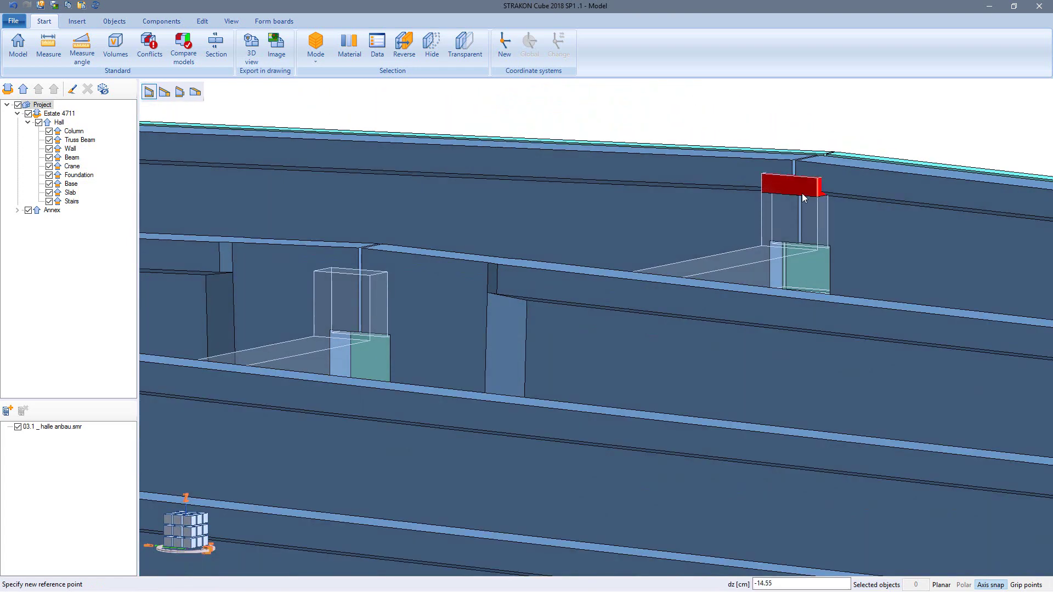
left_click(806, 212)
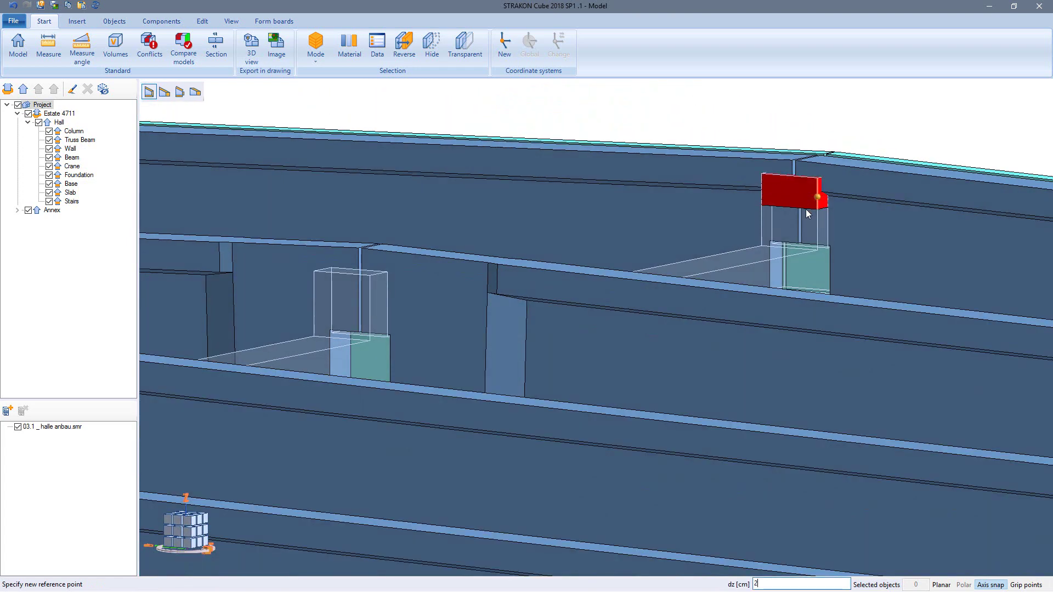
right_click(805, 210)
scroll(805, 209, "down", 3)
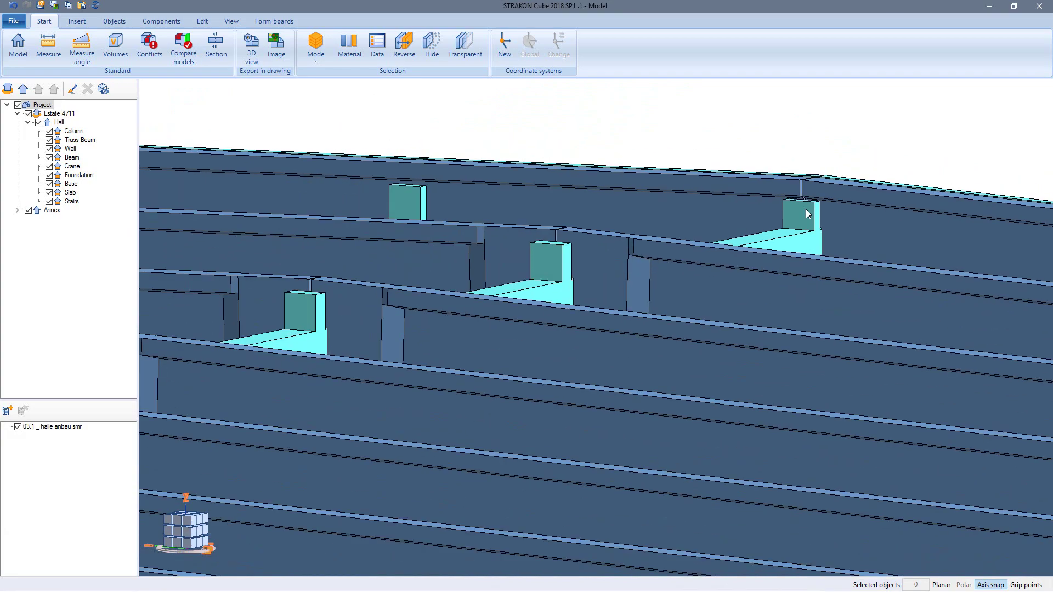
- Extrude the pocket side faces at the outer column's head, where truss beam B001 rests, by 2 cm in all instances of the column
middle_click_drag(806, 209, 780, 293, "shift")
scroll(780, 293, "down", 2)
scroll(729, 411, "down", 2)
scroll(676, 492, "up", 8)
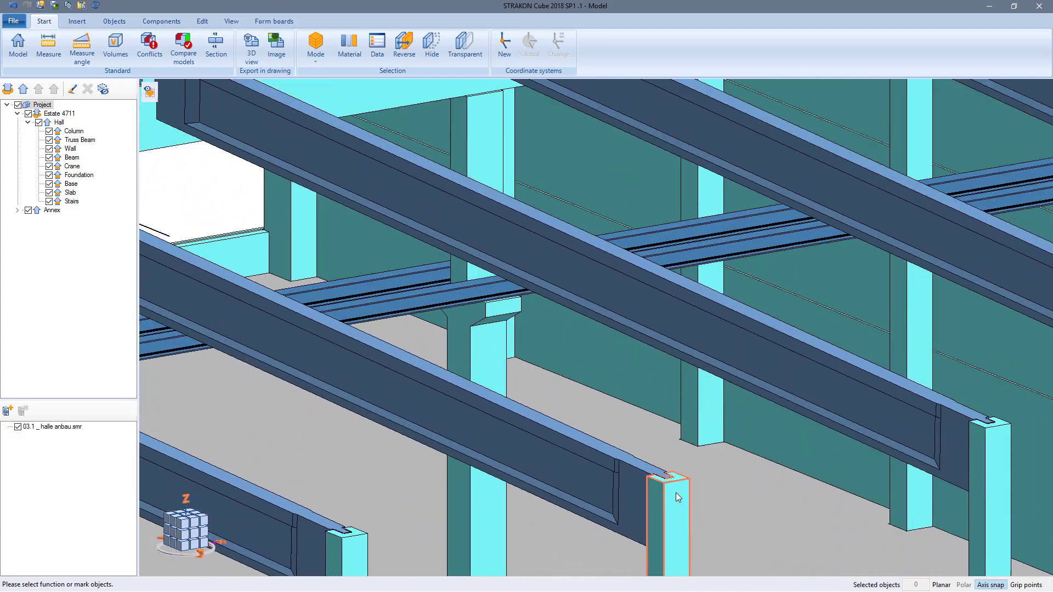
scroll(680, 482, "up", 2)
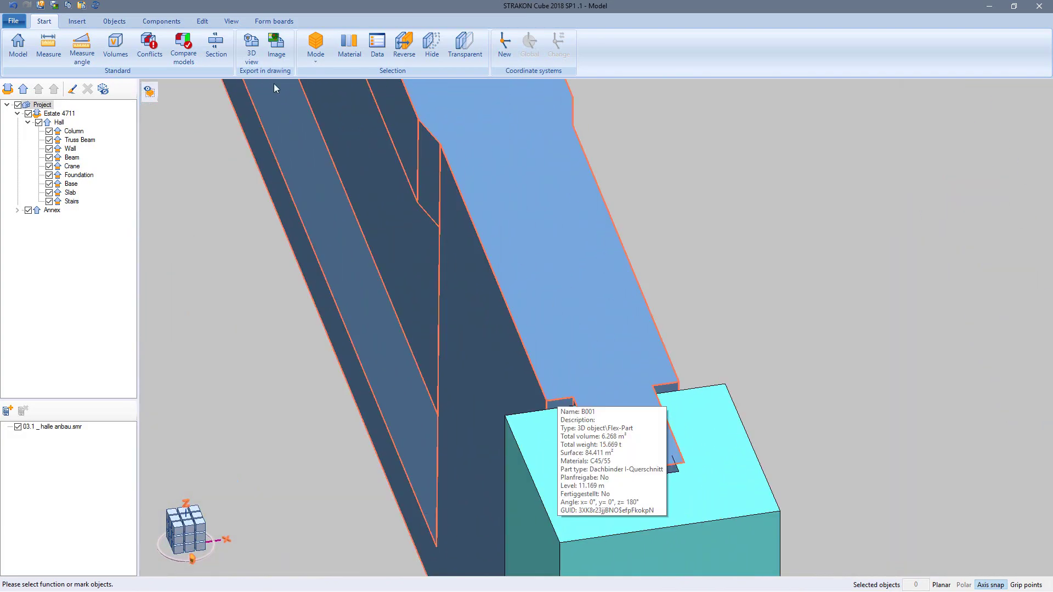
left_click(202, 22)
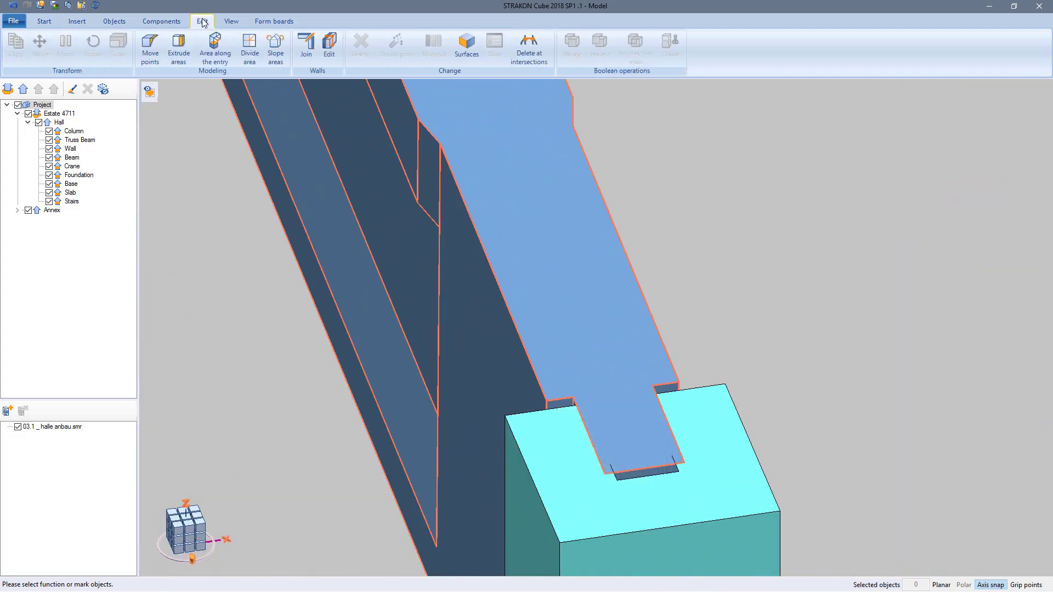
left_click(179, 52)
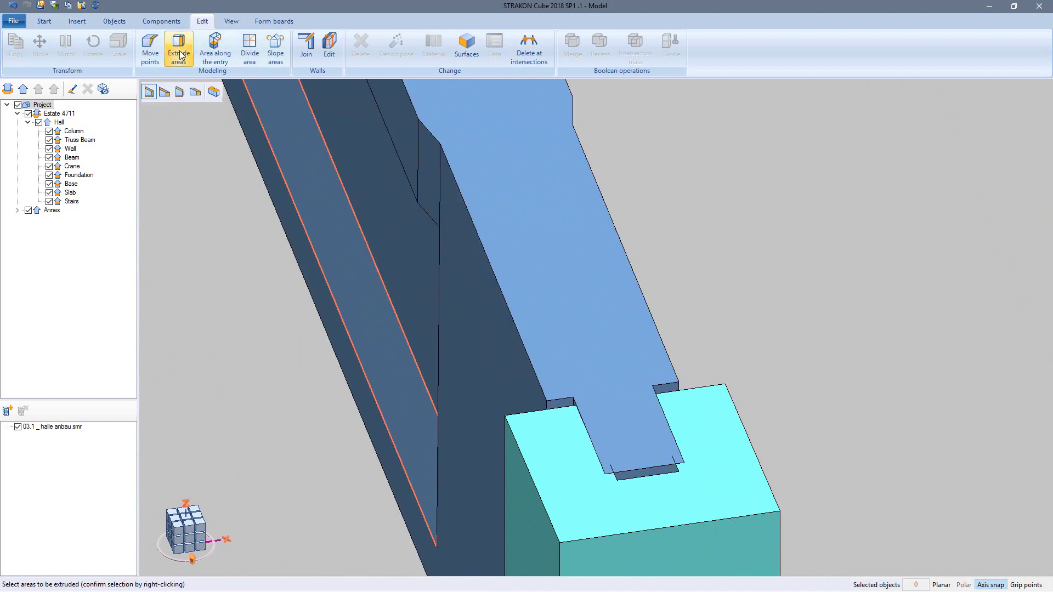
left_click(214, 92)
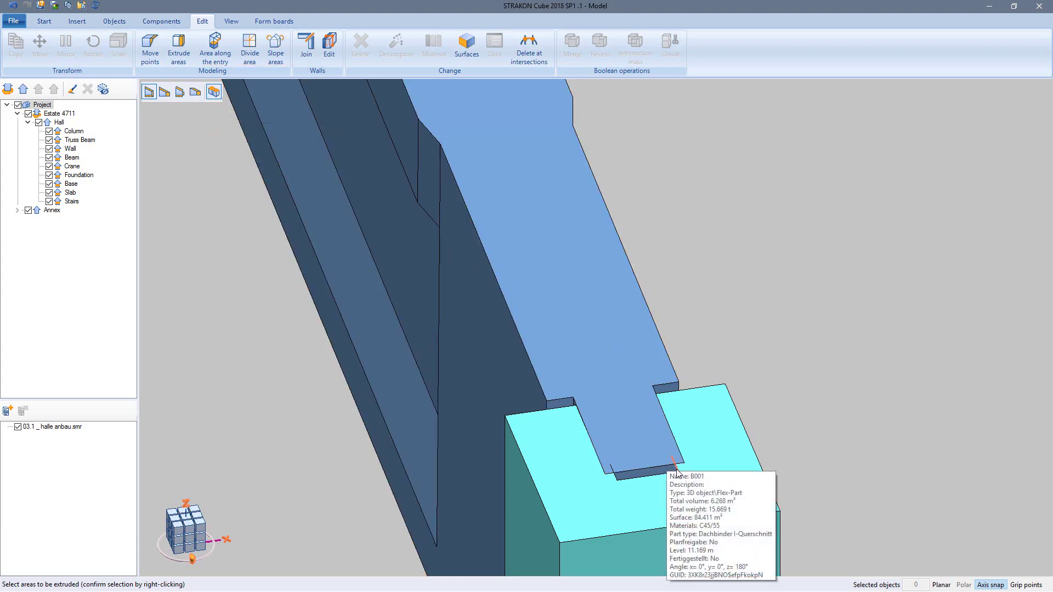
middle_click_drag(655, 483, 635, 485)
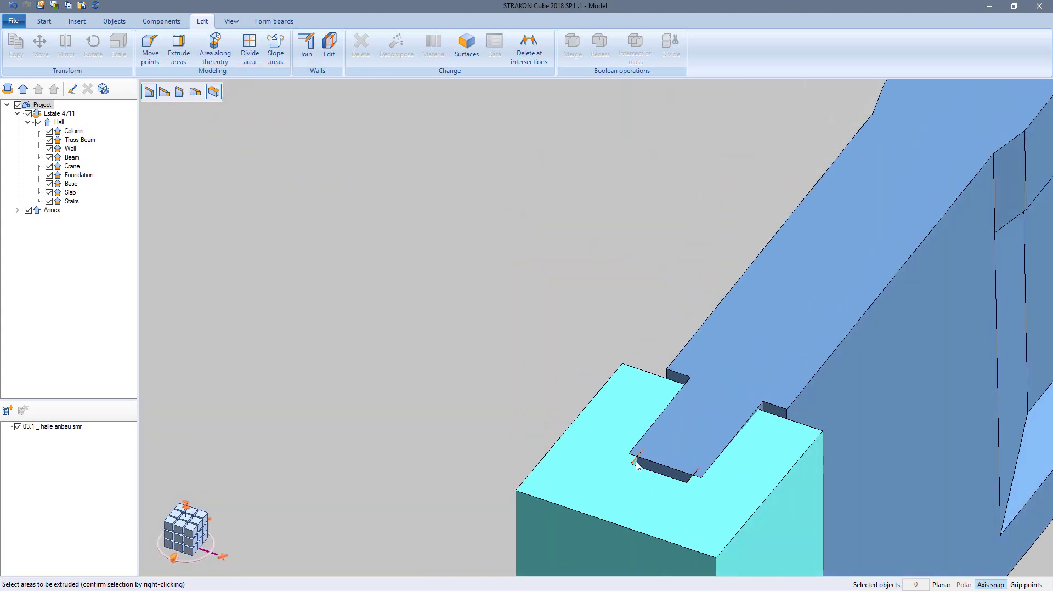
right_click(625, 473)
left_click(630, 466)
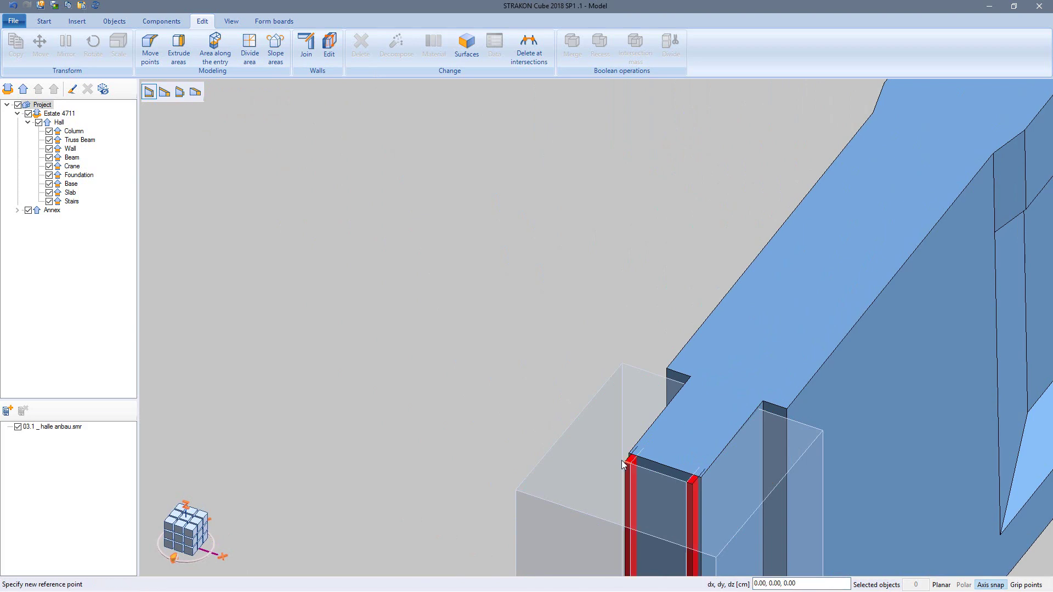
scroll(606, 454, "down", 3)
scroll(607, 457, "down", 10)
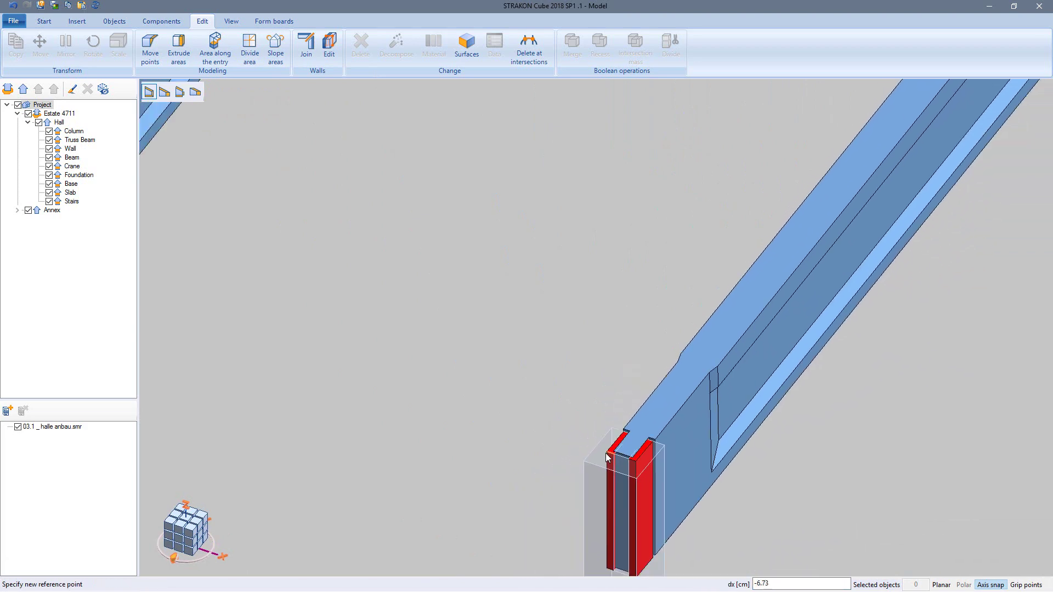
scroll(607, 456, "down", 3)
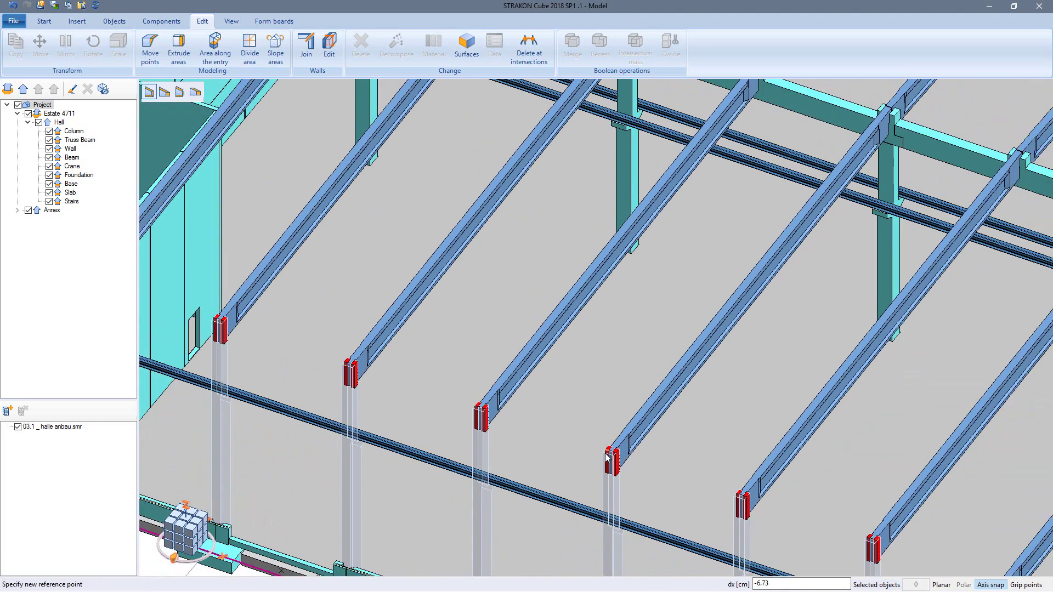
scroll(606, 460, "up", 10)
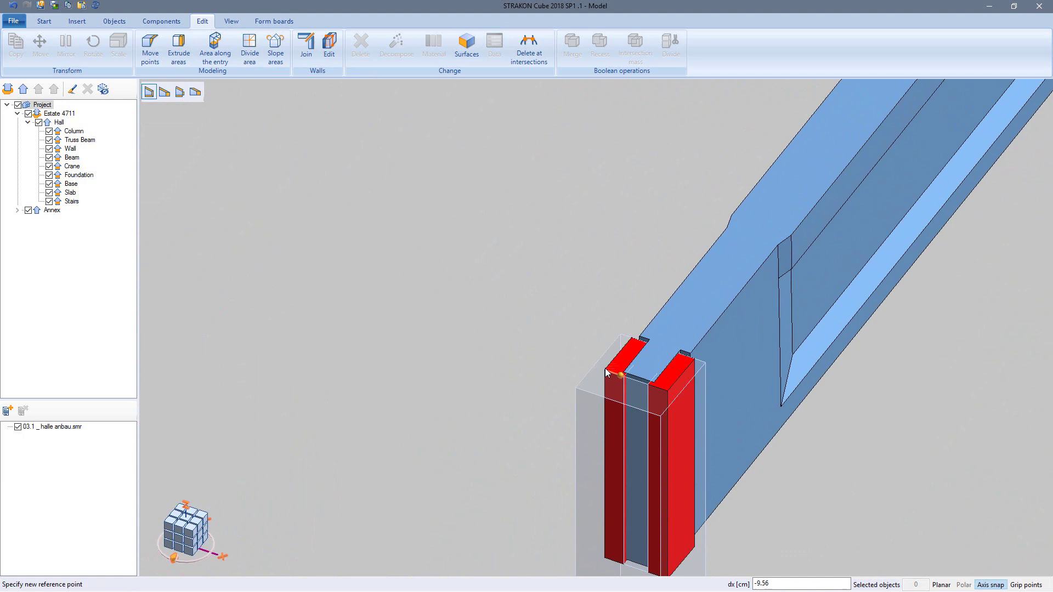
key("Return")
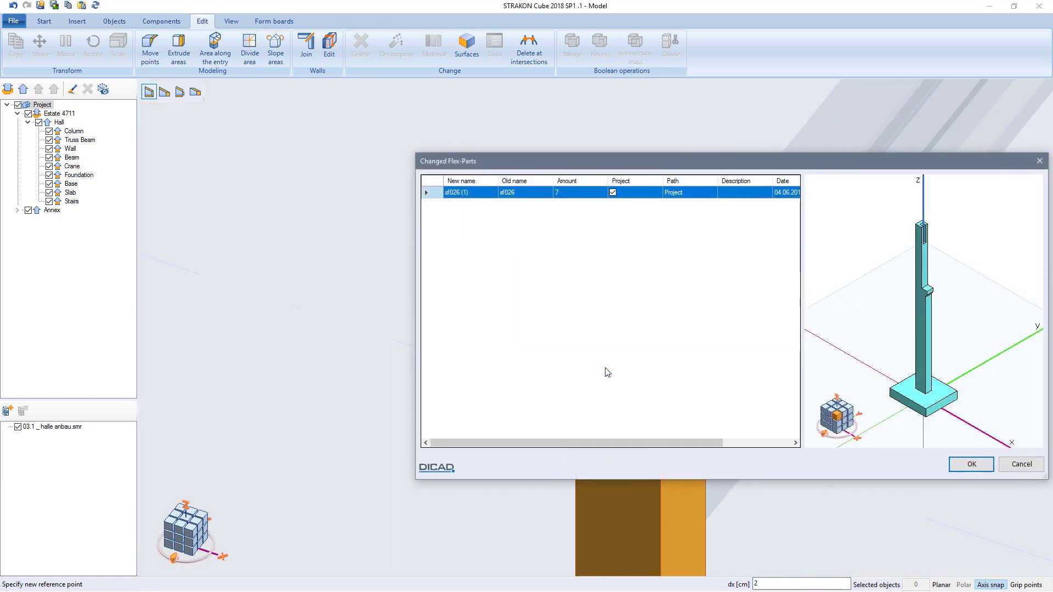
- Name the changed column Flex-Part sf026 and transfer it under this name into the drawings 03 _ halle and sf026
left_click(482, 197)
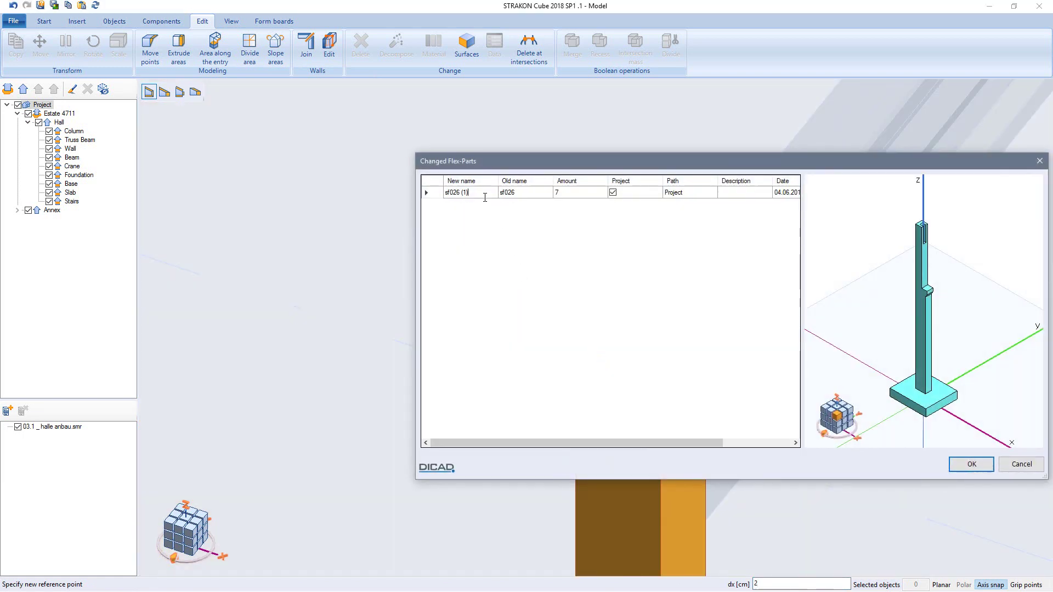
left_click(962, 468)
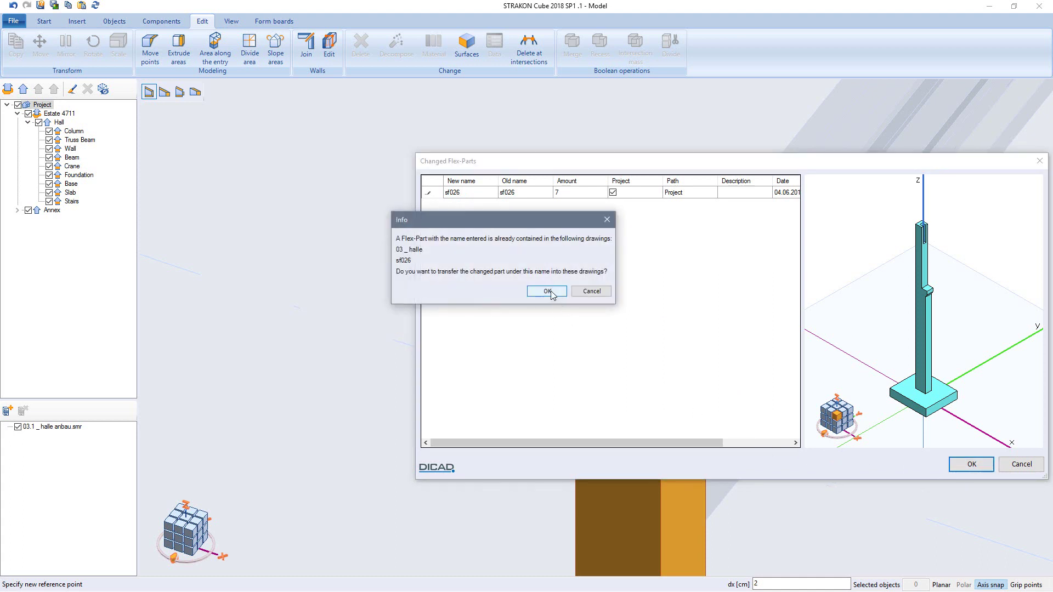
left_click(549, 291)
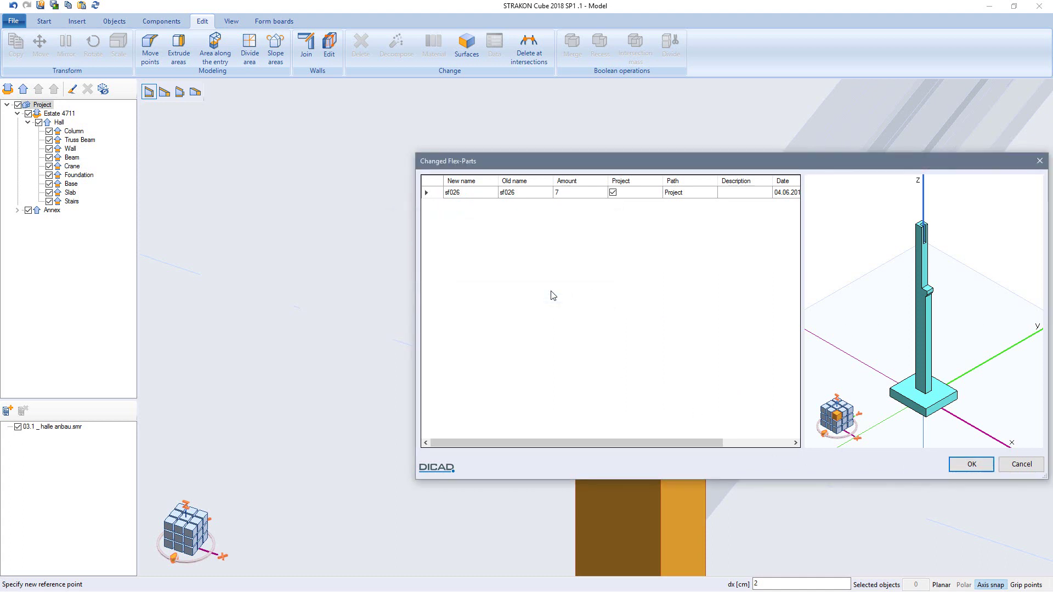
left_click(959, 470)
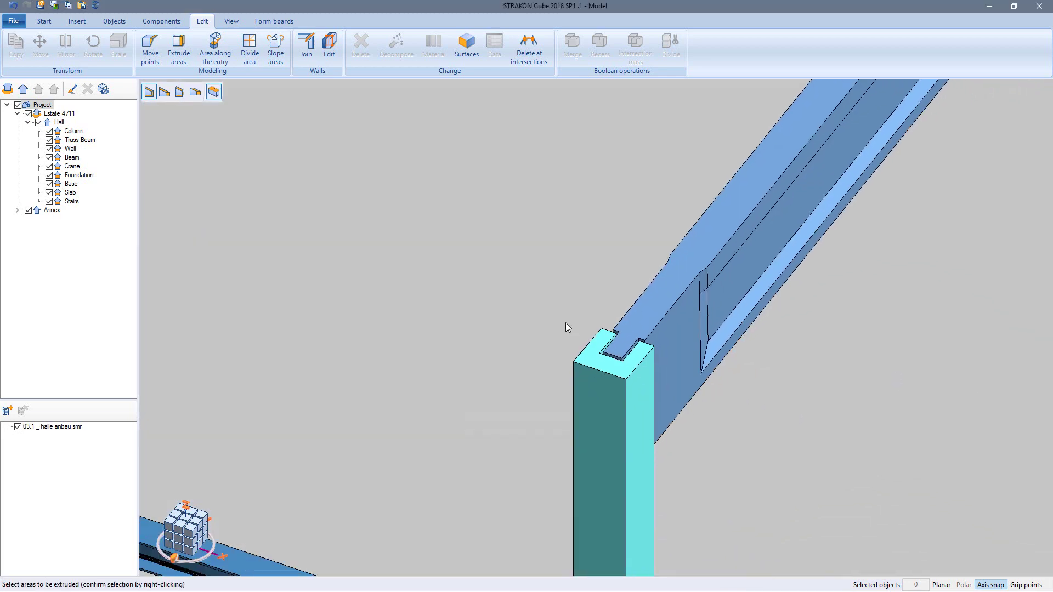
- Rerun the conflict check on the whole hall model and look over the conflict location
scroll(566, 322, "down", 5)
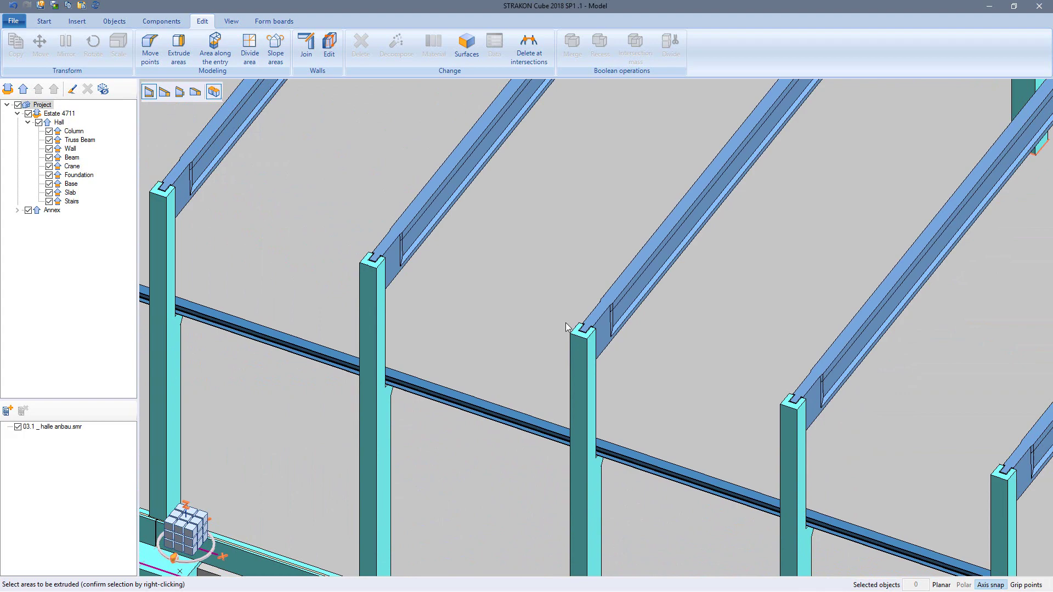
scroll(567, 327, "down", 6)
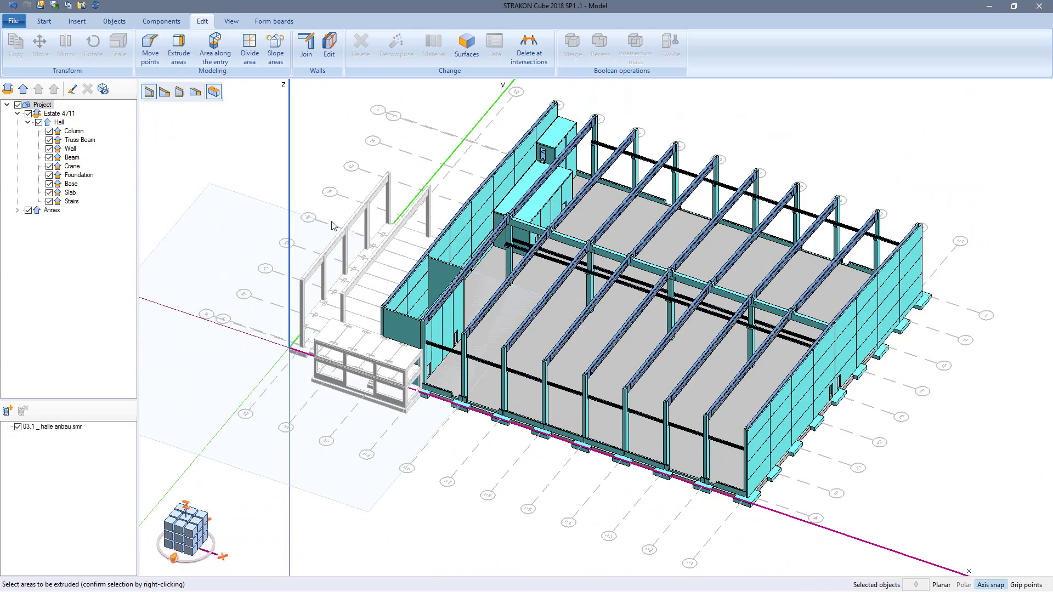
left_click(49, 22)
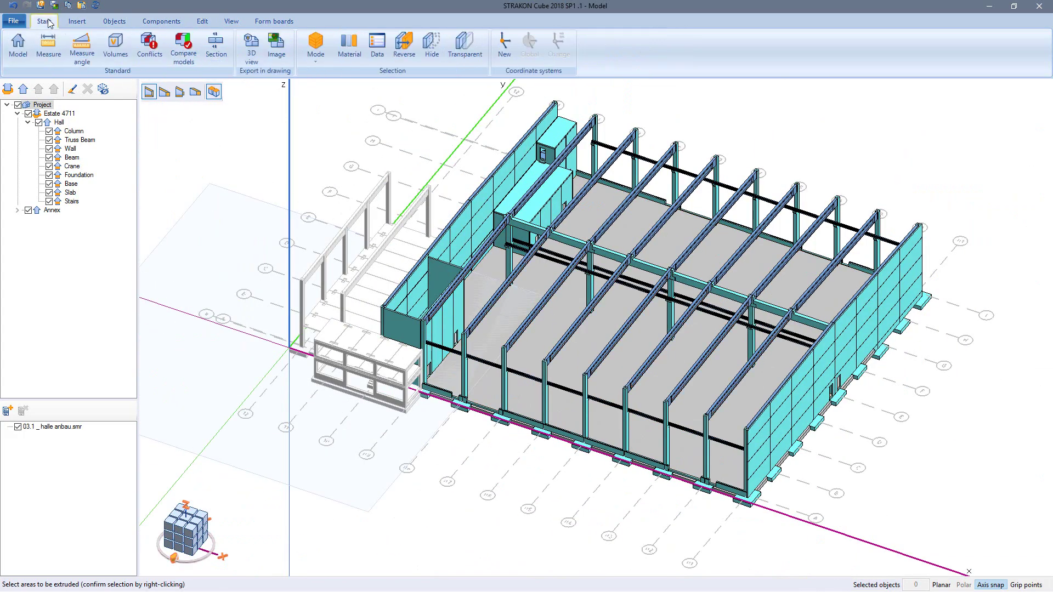
left_click(147, 49)
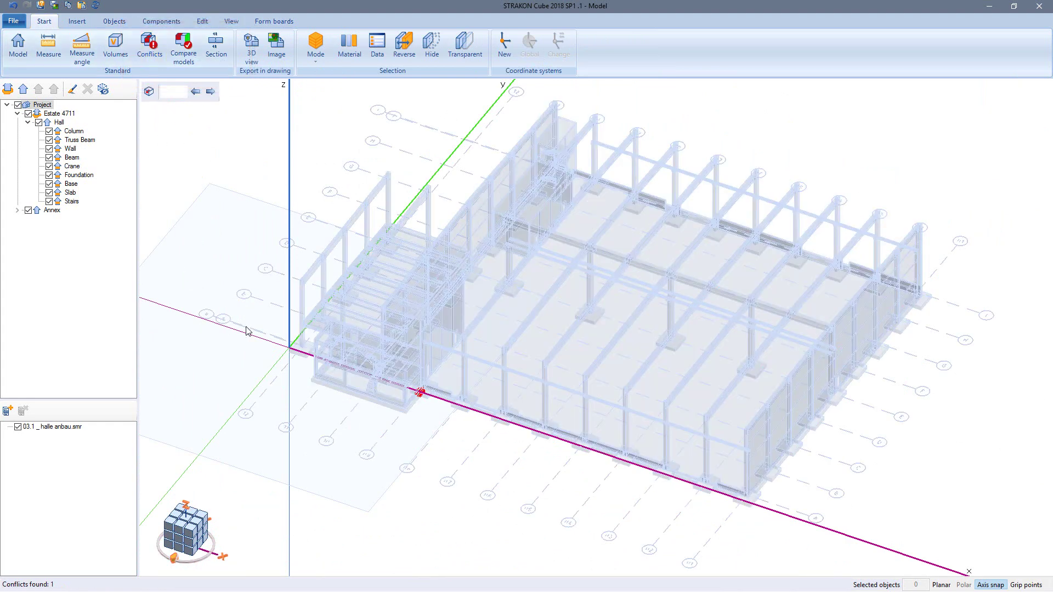
middle_click_drag(356, 376, 350, 363)
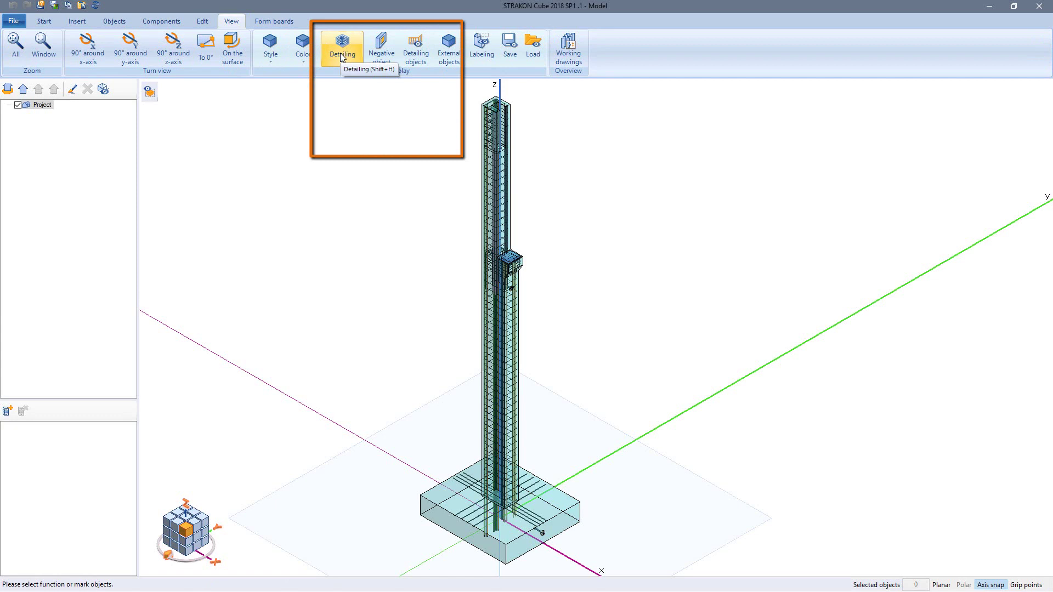
- Set the column's detailing display to Without objects and search its reinforcement and built-in parts for conflicts
left_click(342, 57)
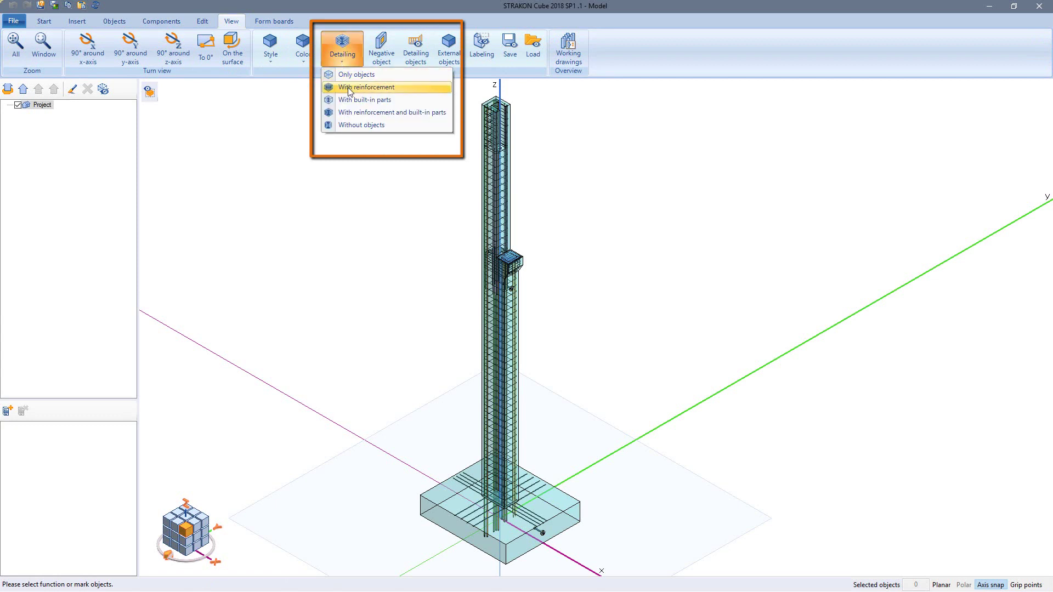
left_click(357, 126)
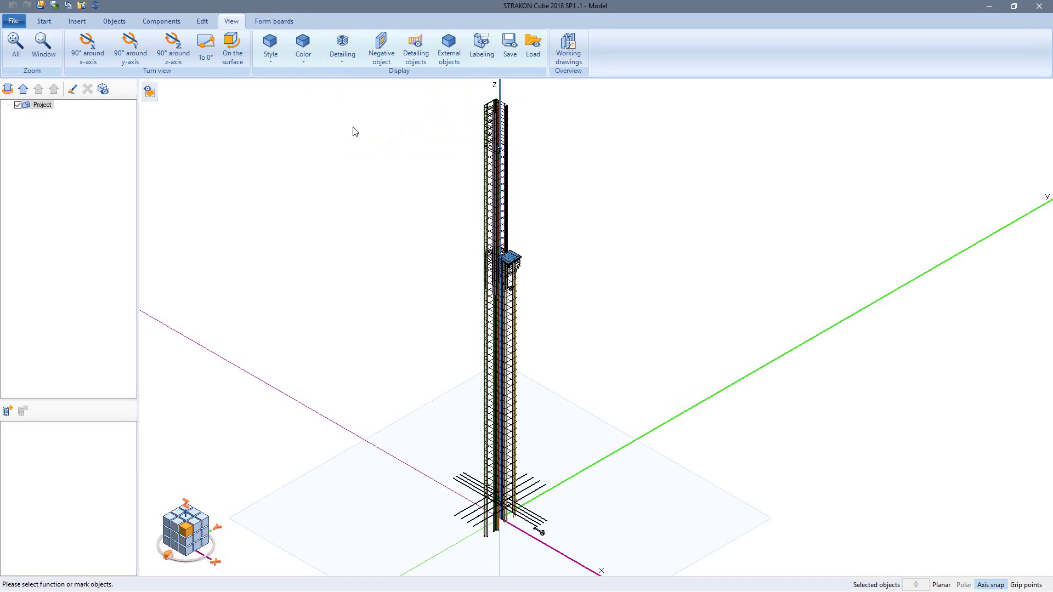
left_click(49, 23)
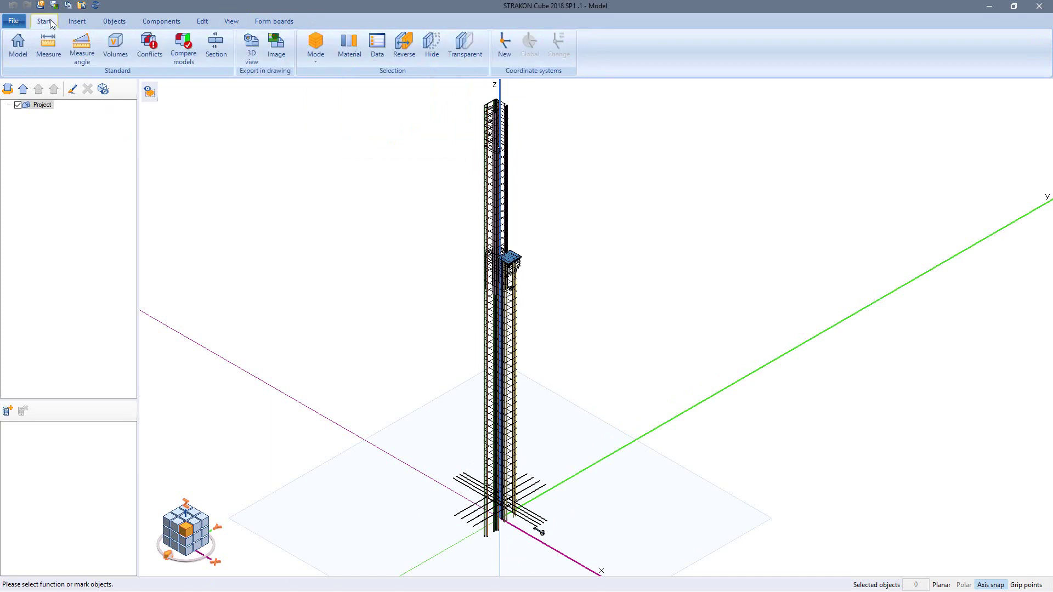
left_click(148, 47)
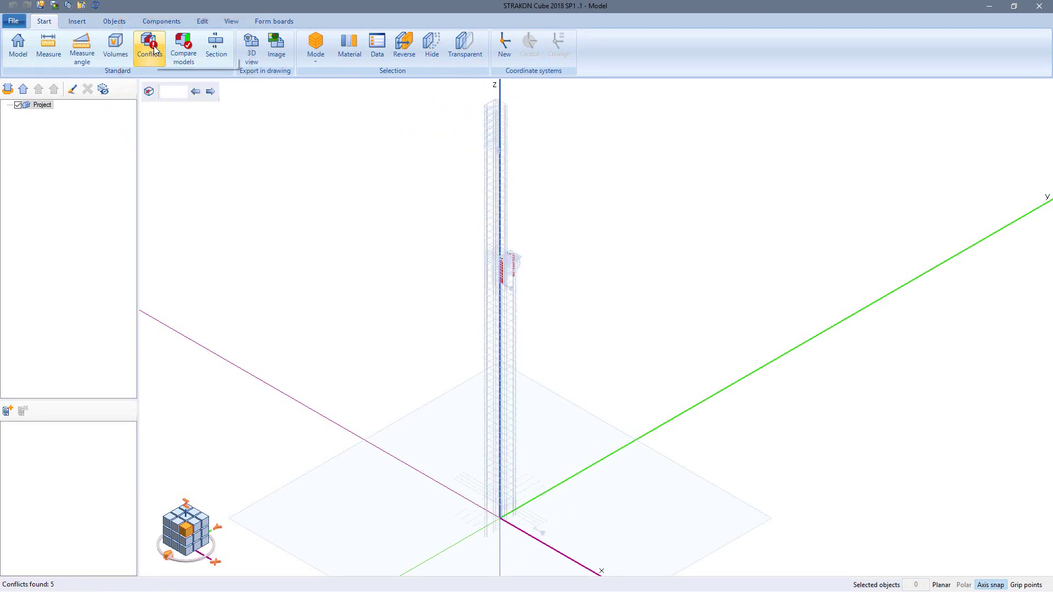
- Examine conflicts 1 and 2 in the column, including the reinforcement and built-in parts around the corbel
left_click(210, 92)
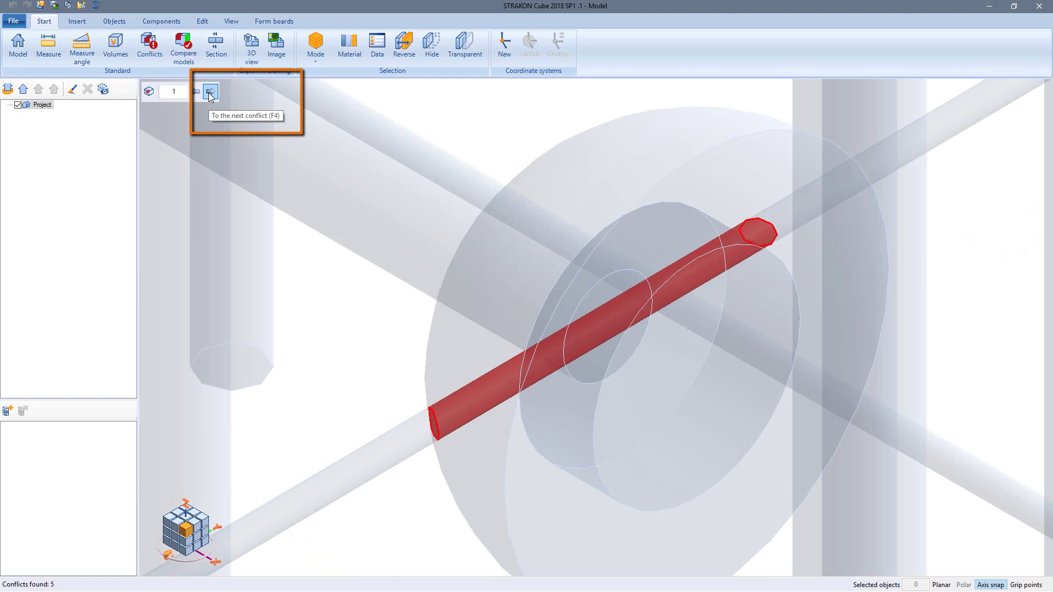
left_click(210, 92)
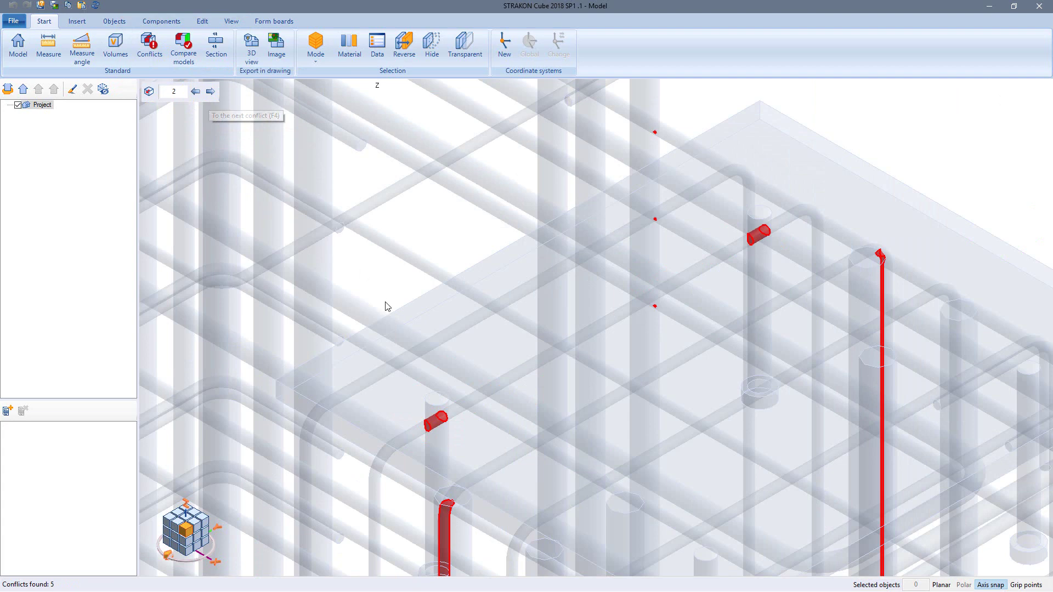
scroll(689, 319, "down", 5)
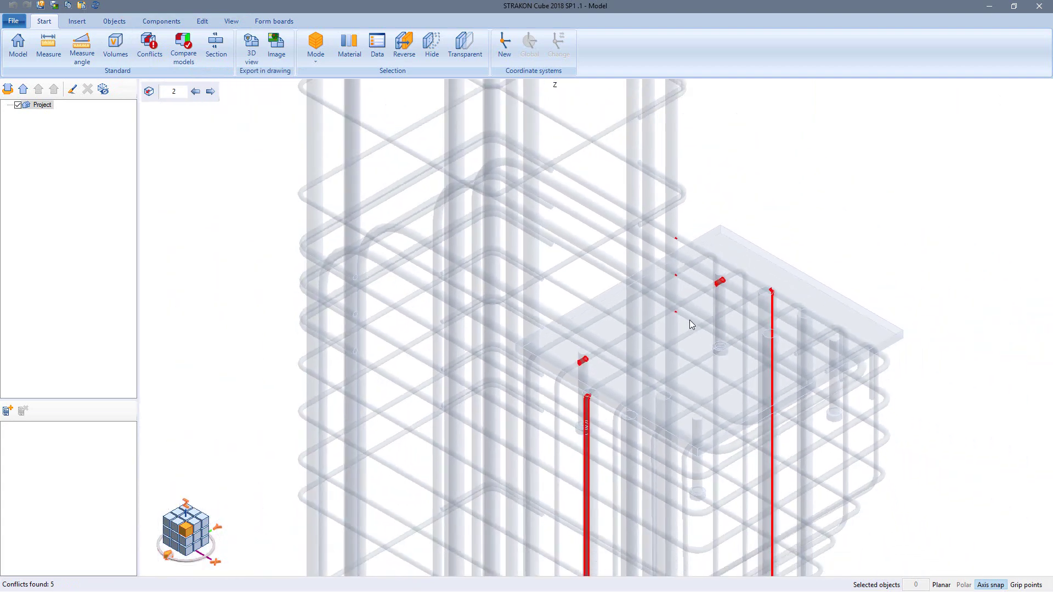
scroll(689, 320, "down", 5)
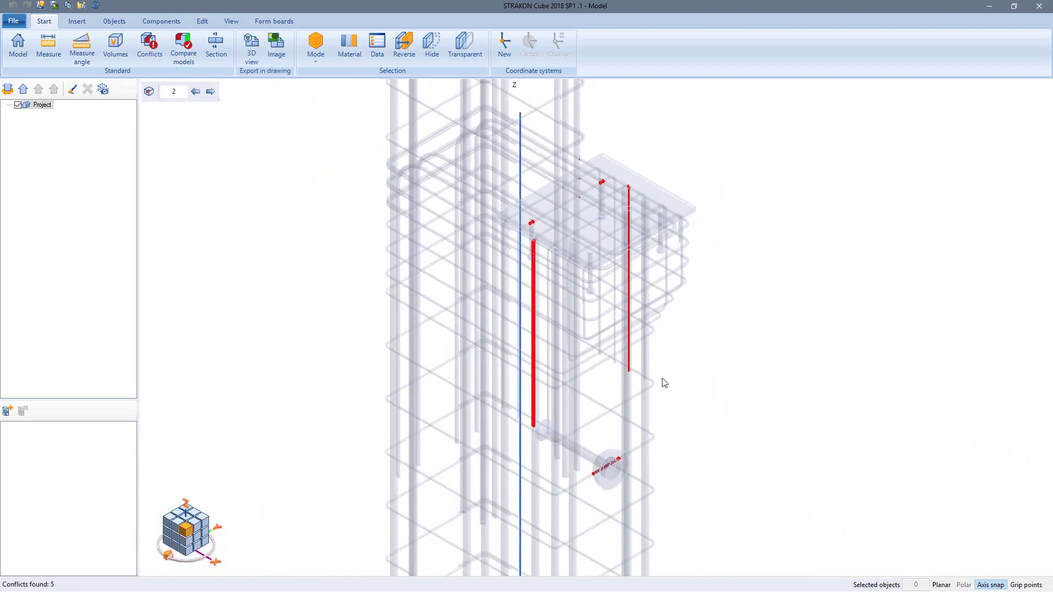
- Close the conflict view and move the KKA15 ball-head anchor below the corbel 10 cm down along the z-axis
middle_click_drag(665, 382, 621, 271)
key("Escape")
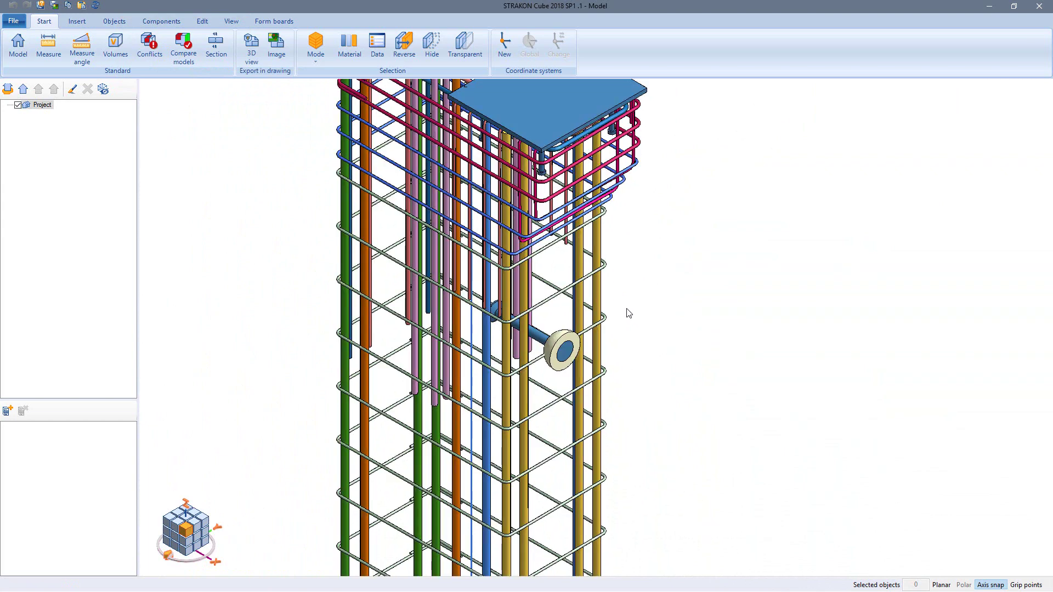
left_click(567, 350)
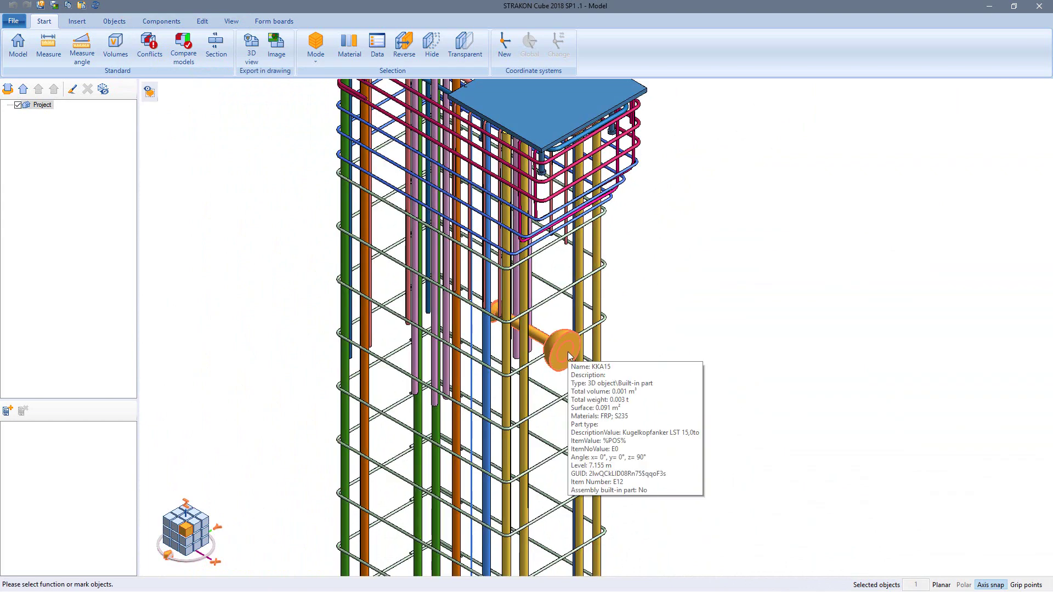
key("m")
left_click(567, 351)
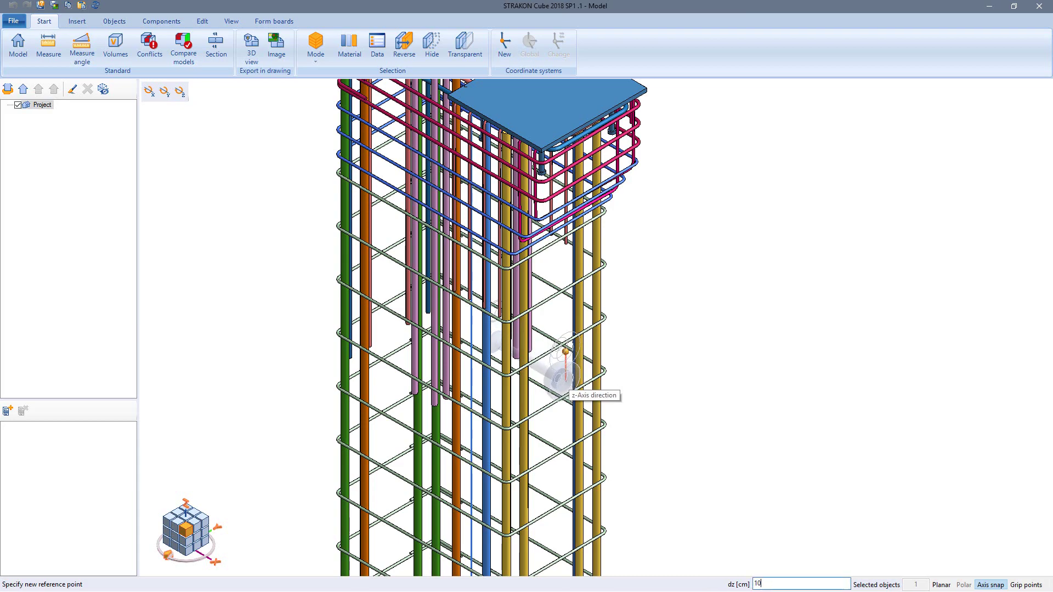
type("10")
key("Return")
middle_click_drag(569, 381, 616, 352)
left_click(674, 322)
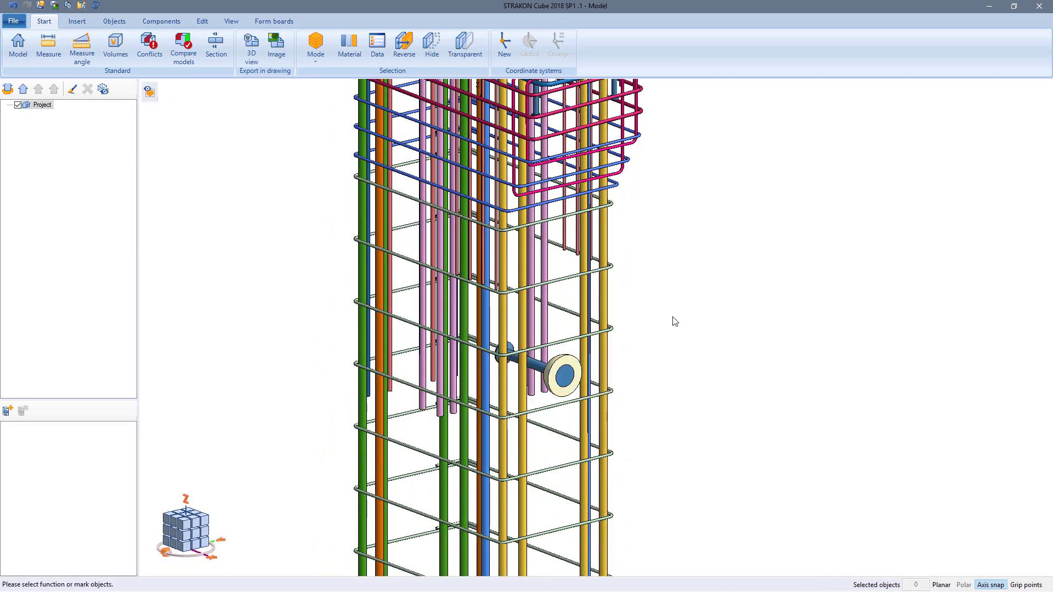
- Switch to the sf026 drawing in STRAKON and reduce the laying field of item 13 in the corbel view to 3 ø8 bars
middle_click_drag(666, 188, 706, 332)
middle_click_drag(665, 287, 680, 289, "shift")
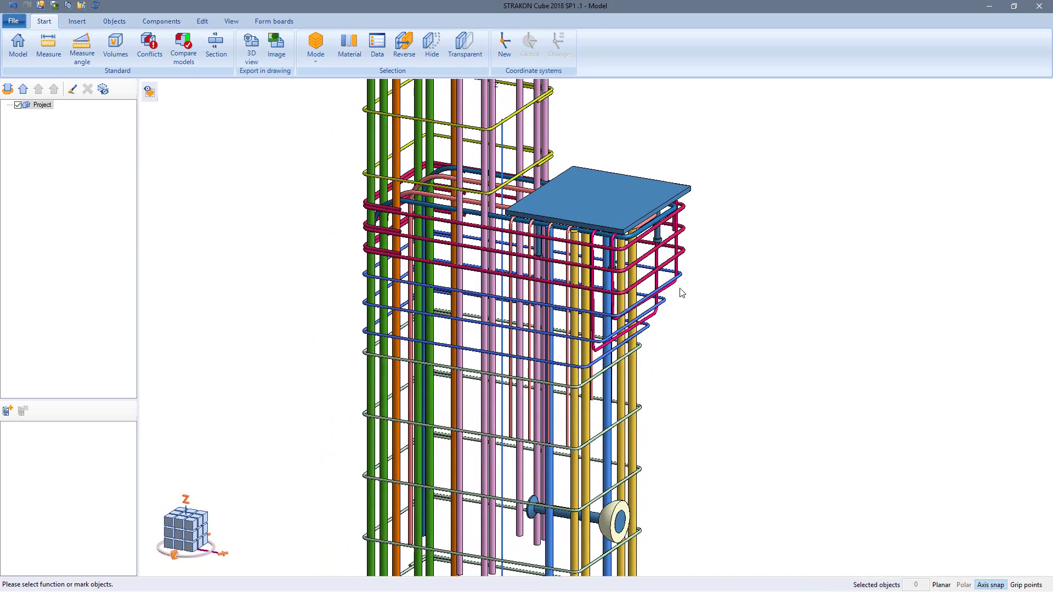
left_click(990, 6)
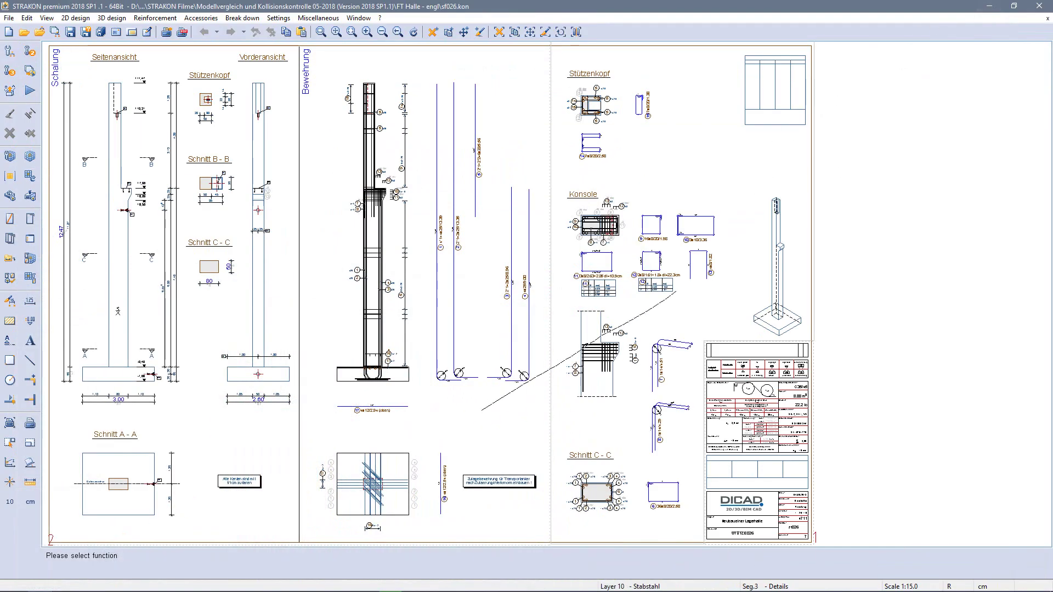
scroll(605, 366, "up", 5)
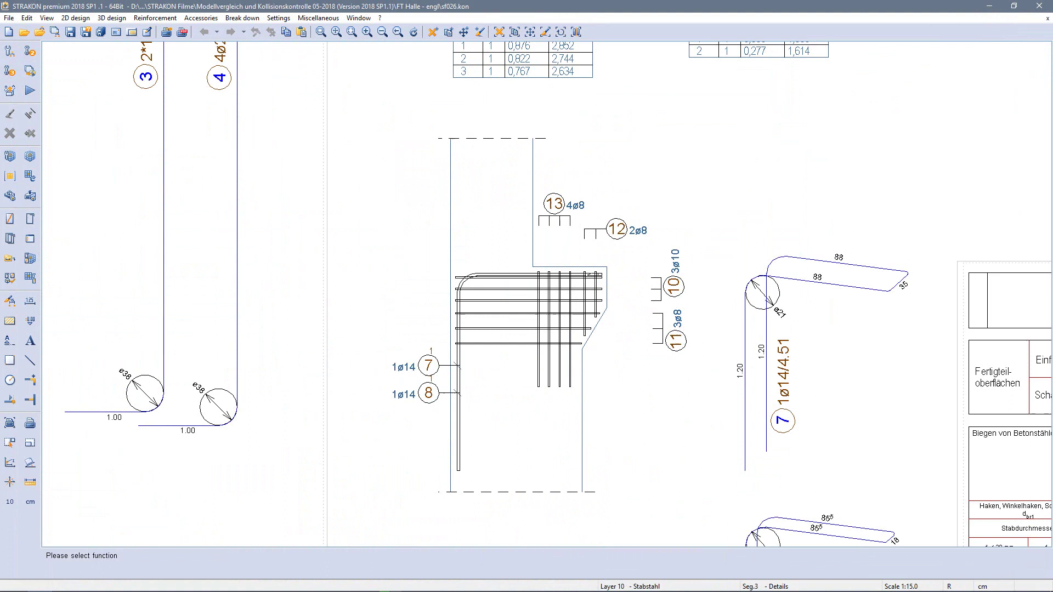
double_click(570, 361)
right_click(147, 324)
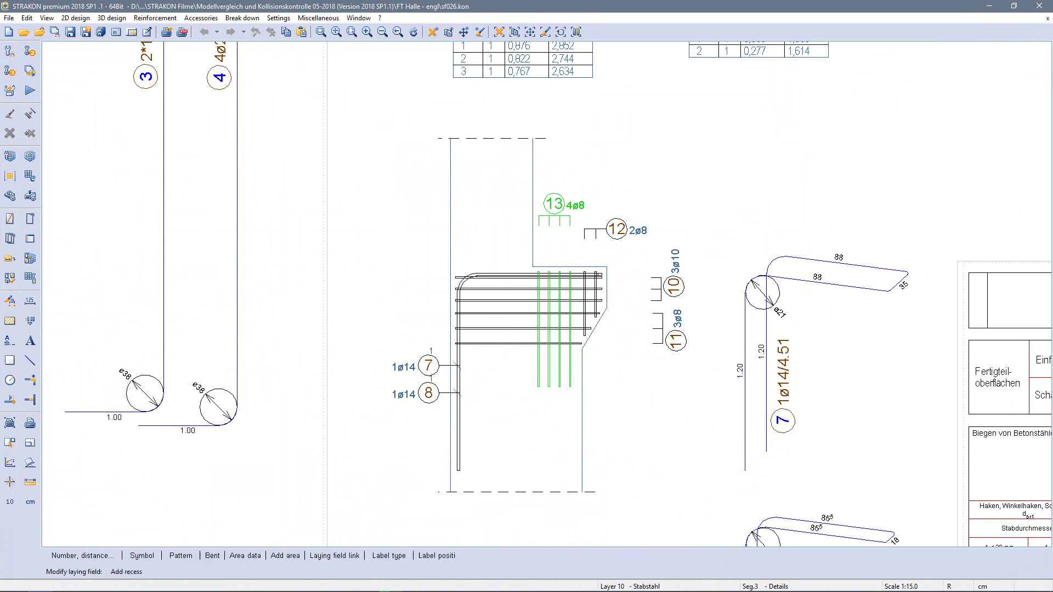
left_click(85, 384)
left_click(266, 431)
left_click(407, 429)
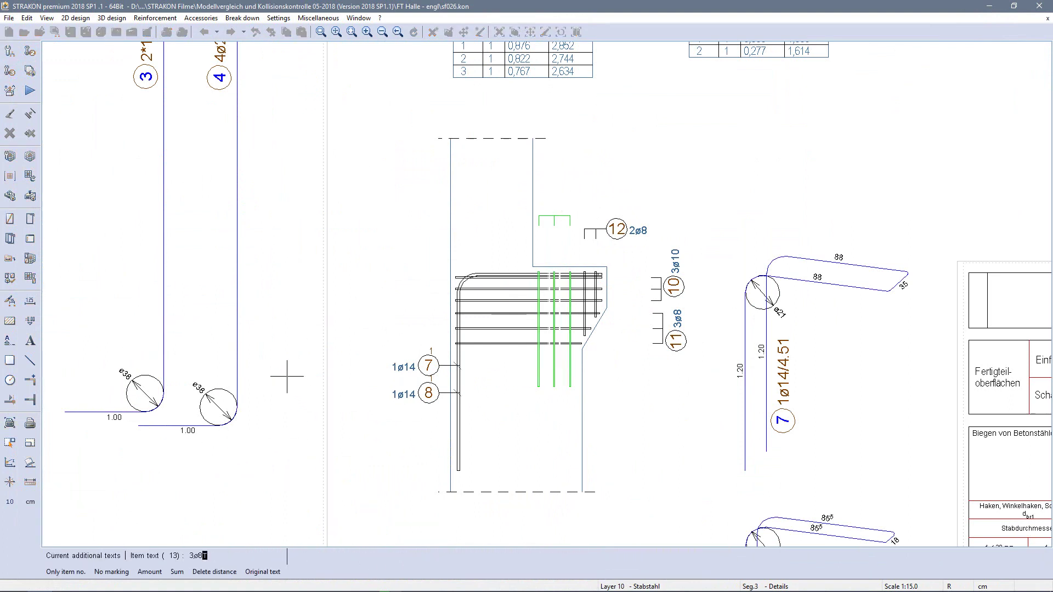
key("Return")
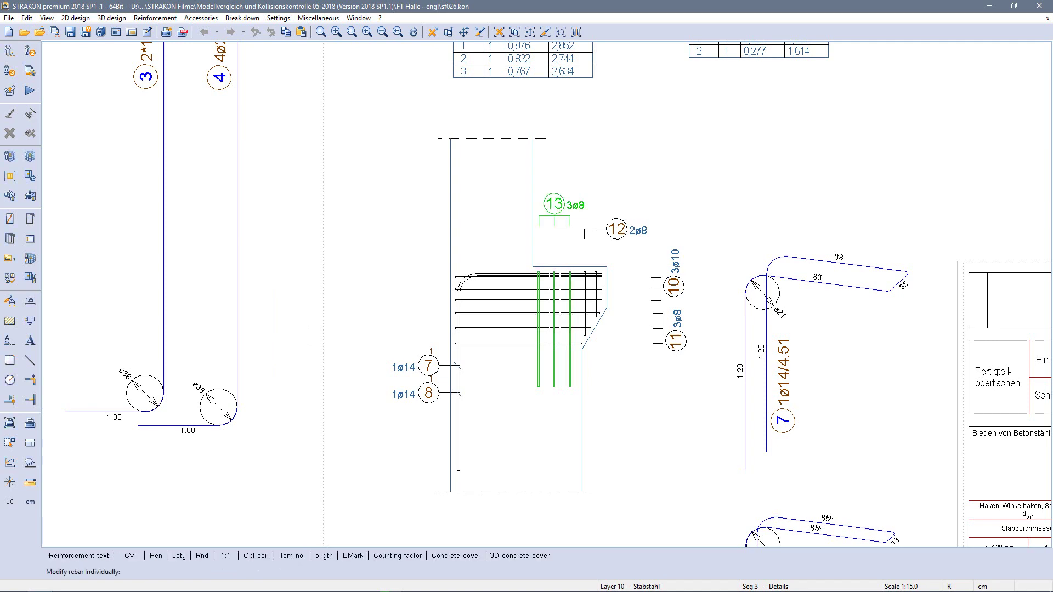
right_click(385, 323)
right_click(347, 367)
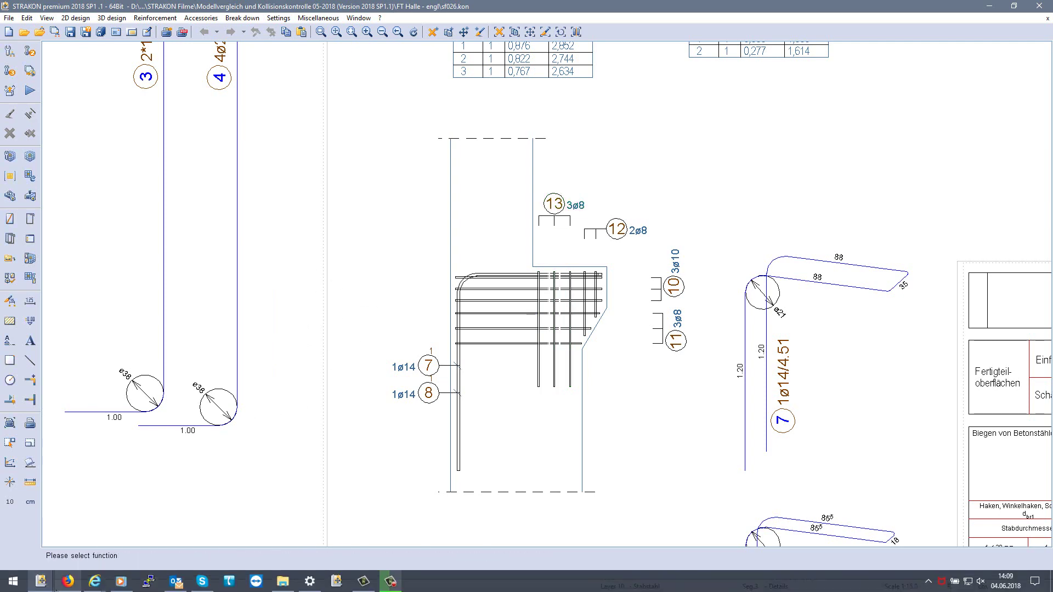
- Switch back to the STRAKON Cube model and rerun the conflict check on the column
mouse_move(55, 582)
left_click(169, 535)
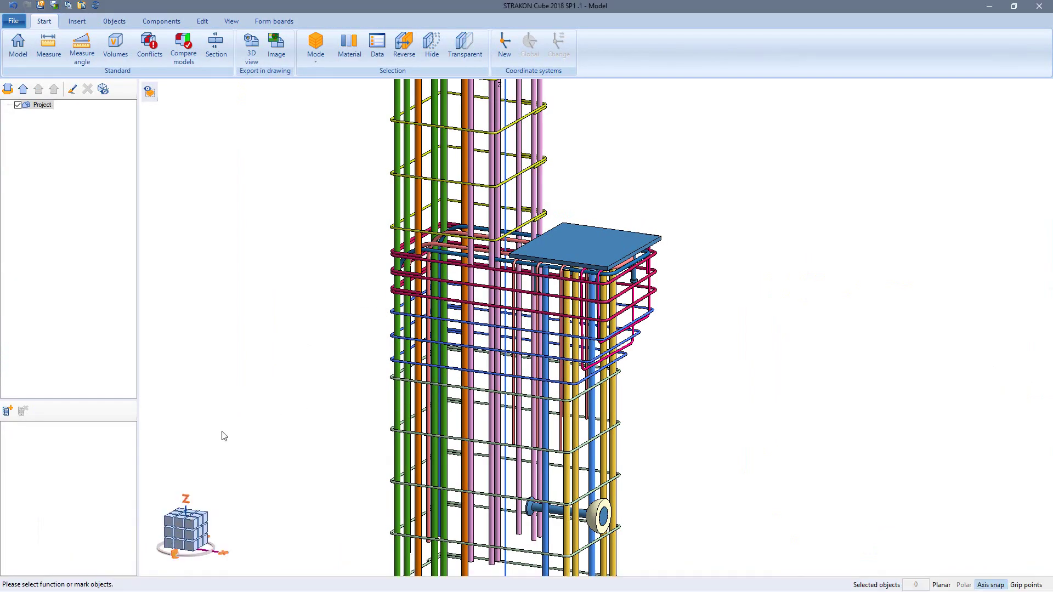
left_click(154, 58)
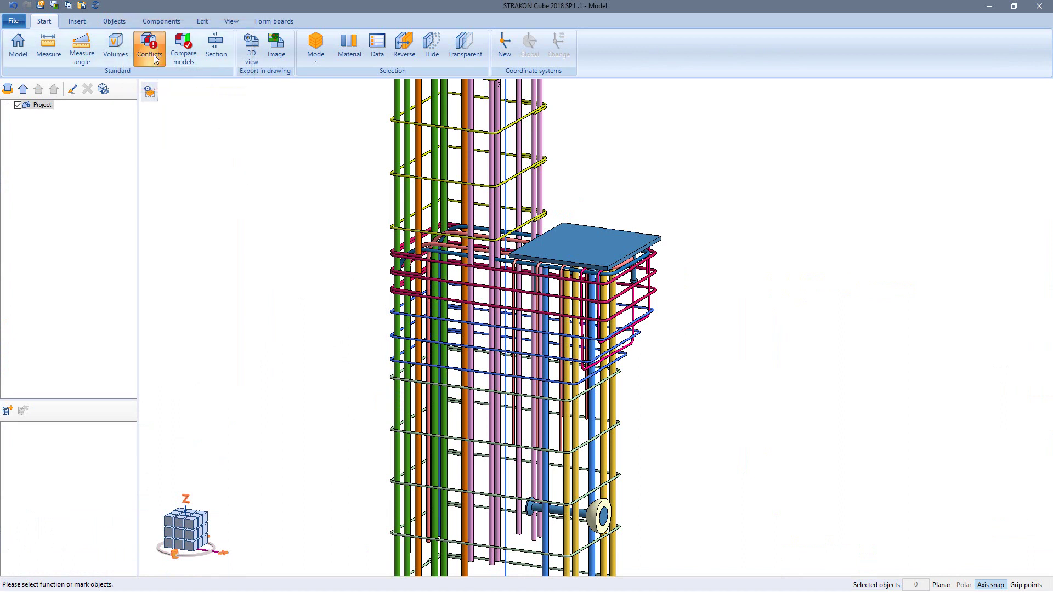